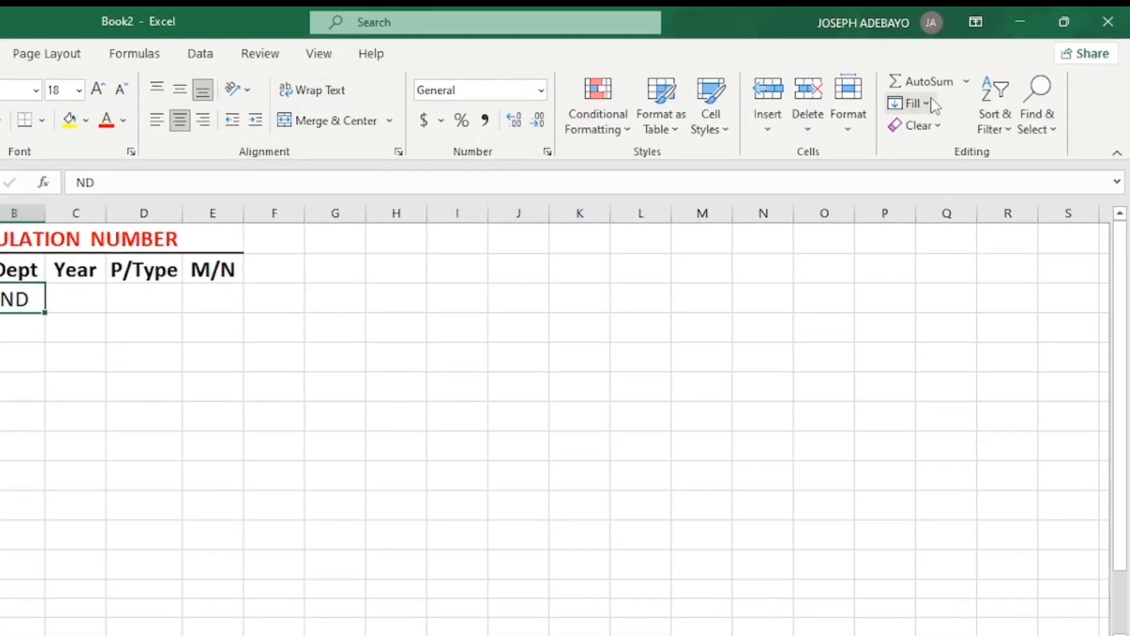
Flash Fill the Dept column from ND in B3, and enter 10 in C3 to Flash Fill the Year column
left_click(926, 91)
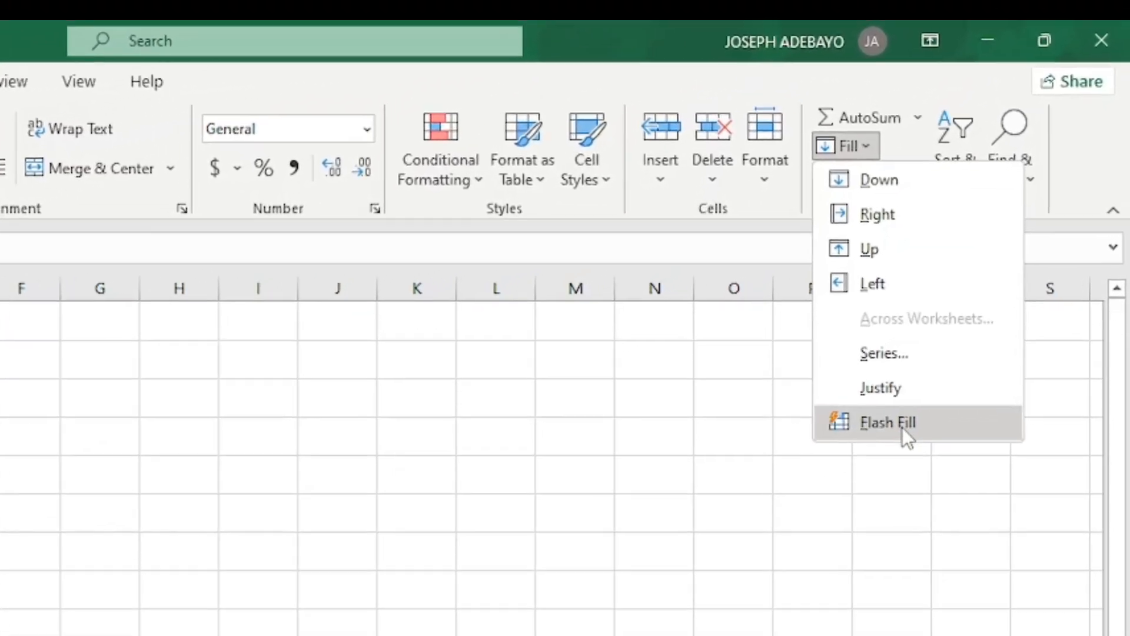
left_click(908, 395)
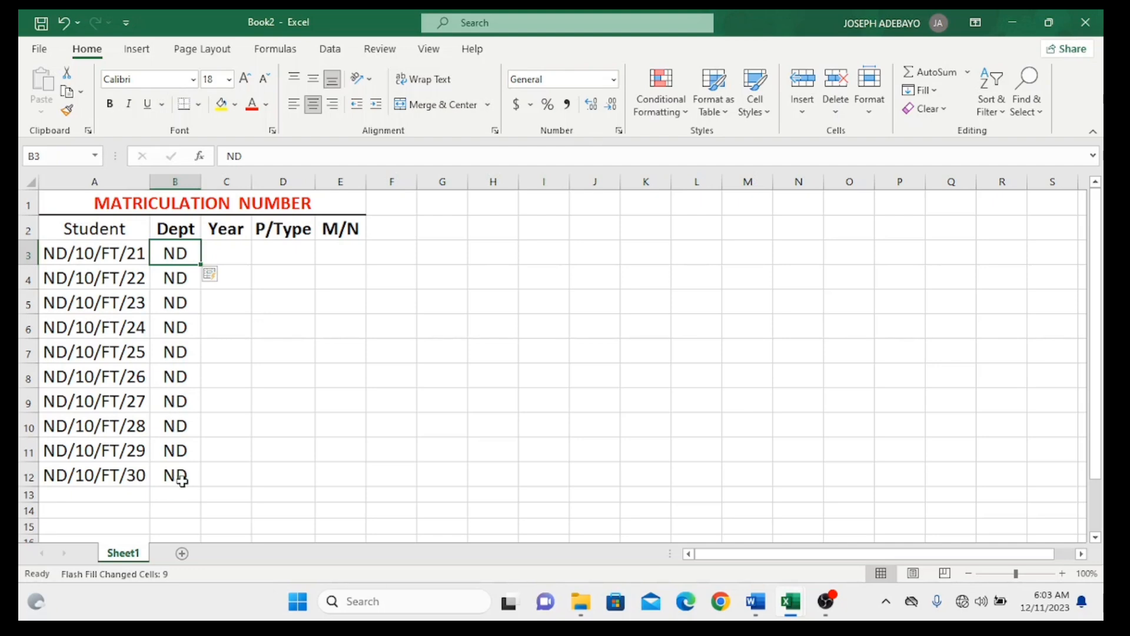
left_click(216, 247)
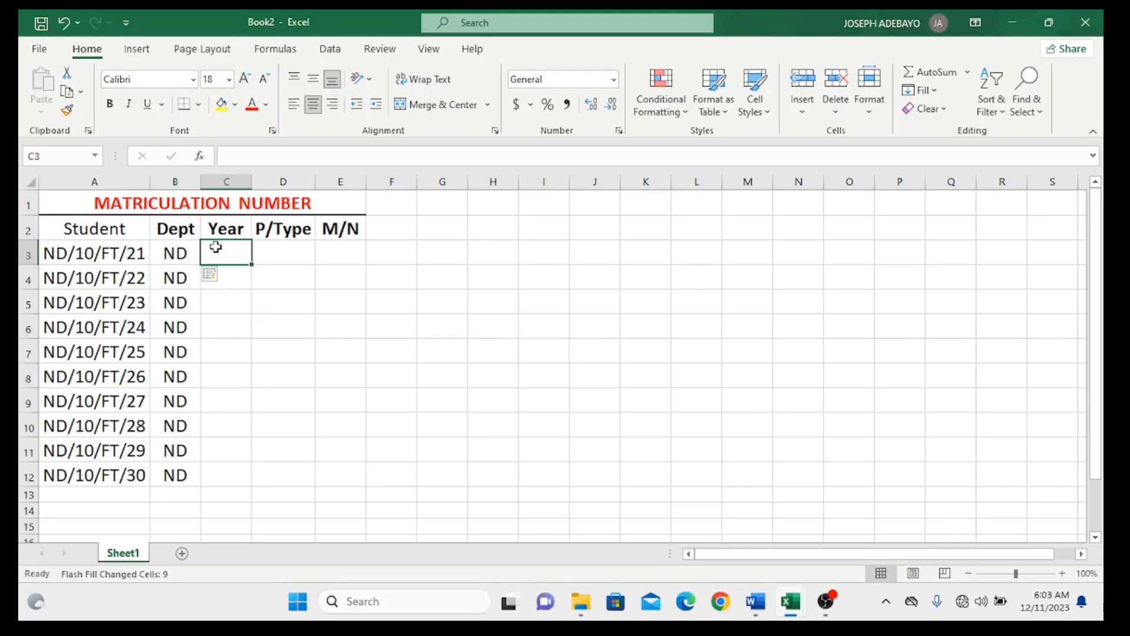
type("10")
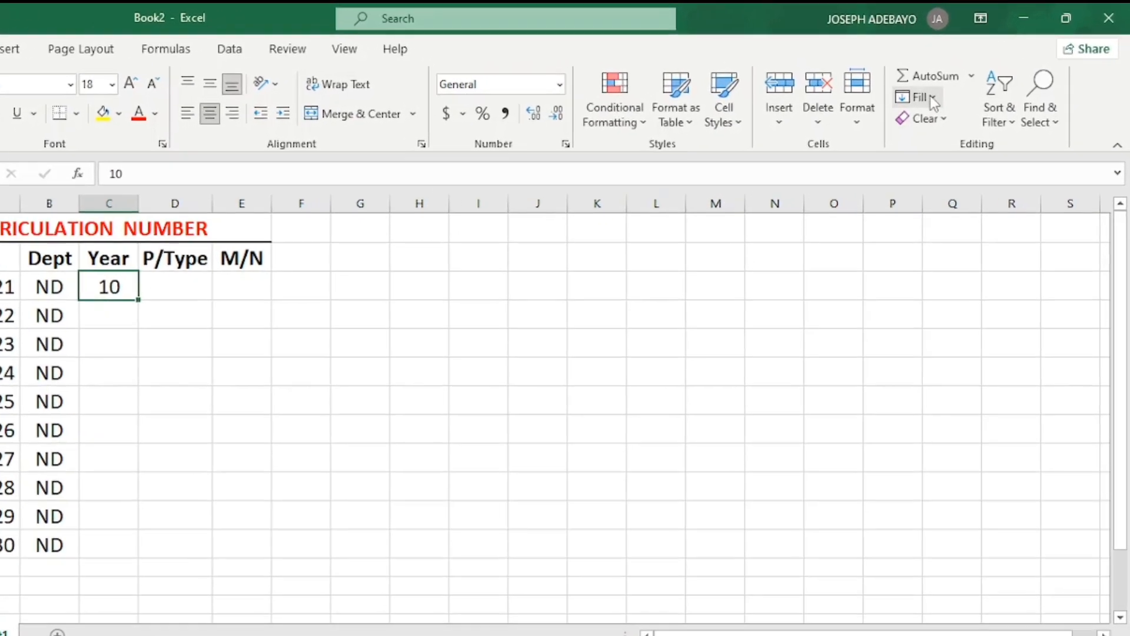
left_click(938, 84)
left_click(923, 353)
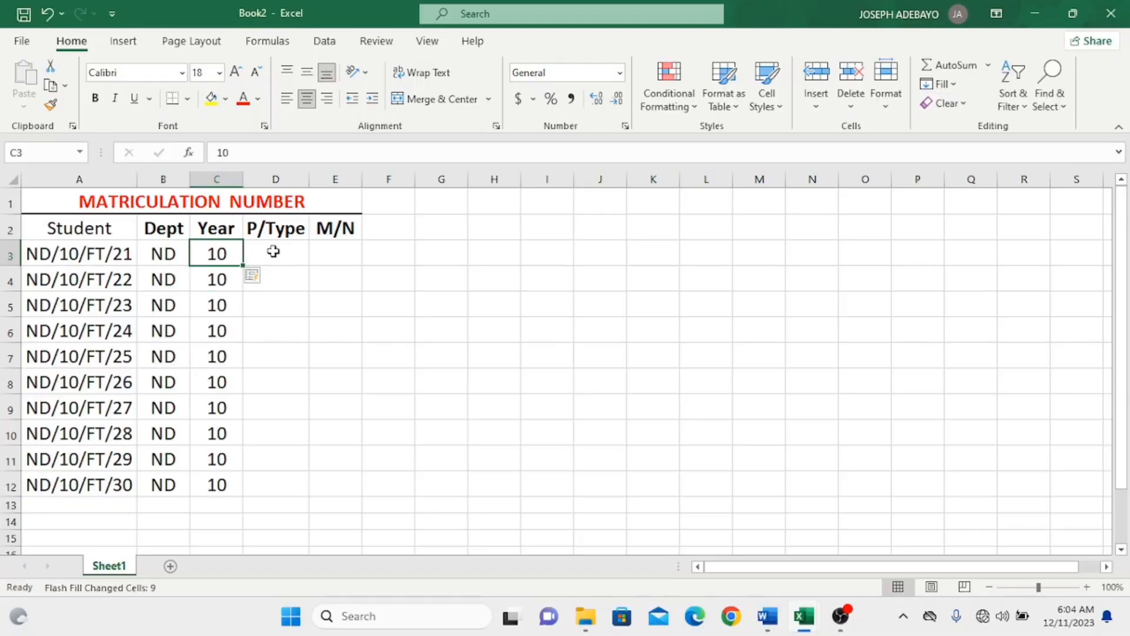
Enter FT in D3 and Flash Fill the rest of the P/Type column from it
left_click(274, 252)
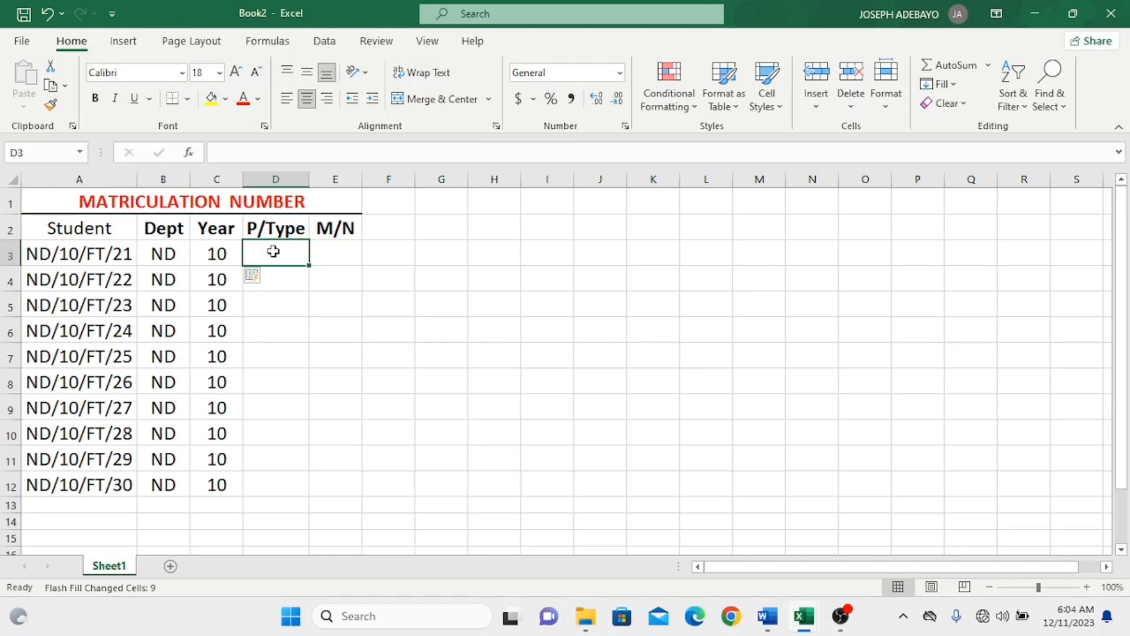
type("FT")
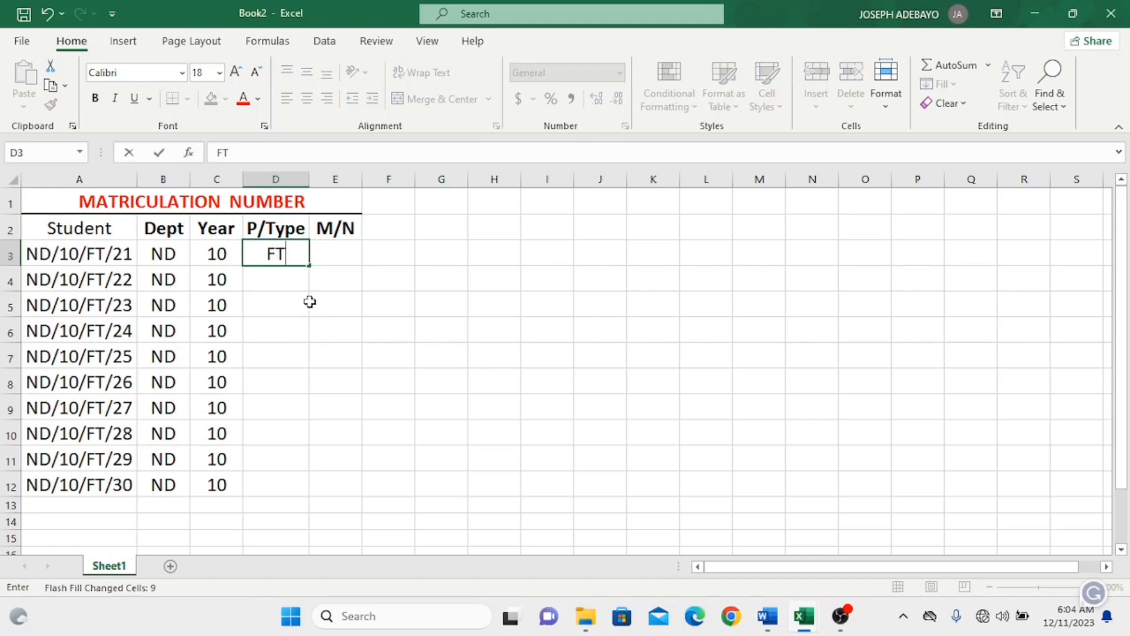
left_click(298, 254)
left_click(291, 277)
left_click(290, 254)
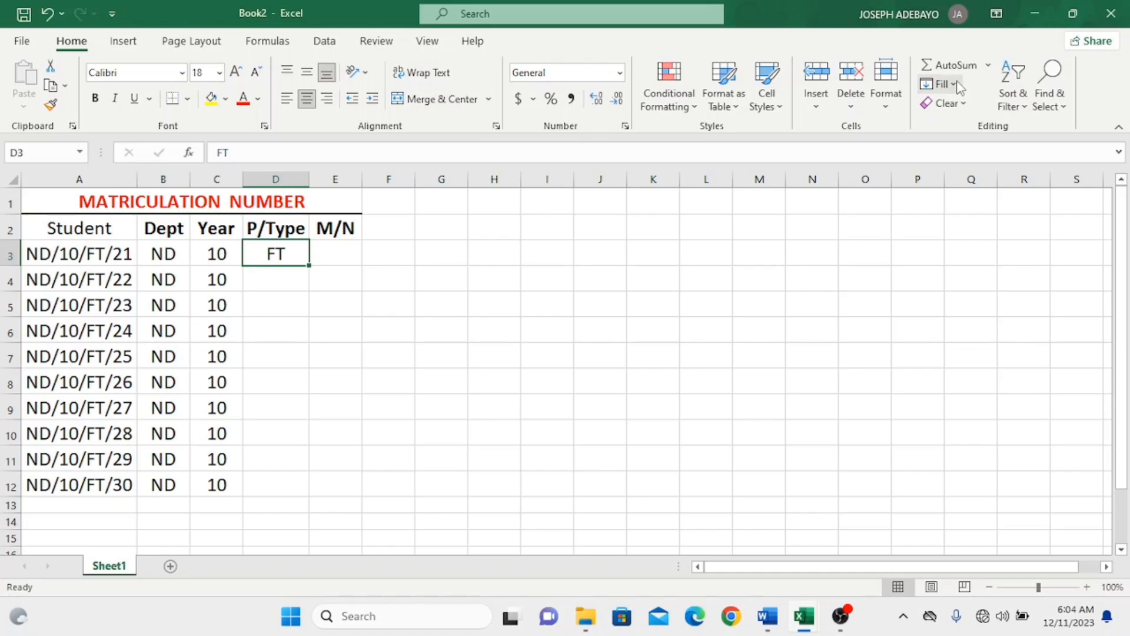
left_click(936, 84)
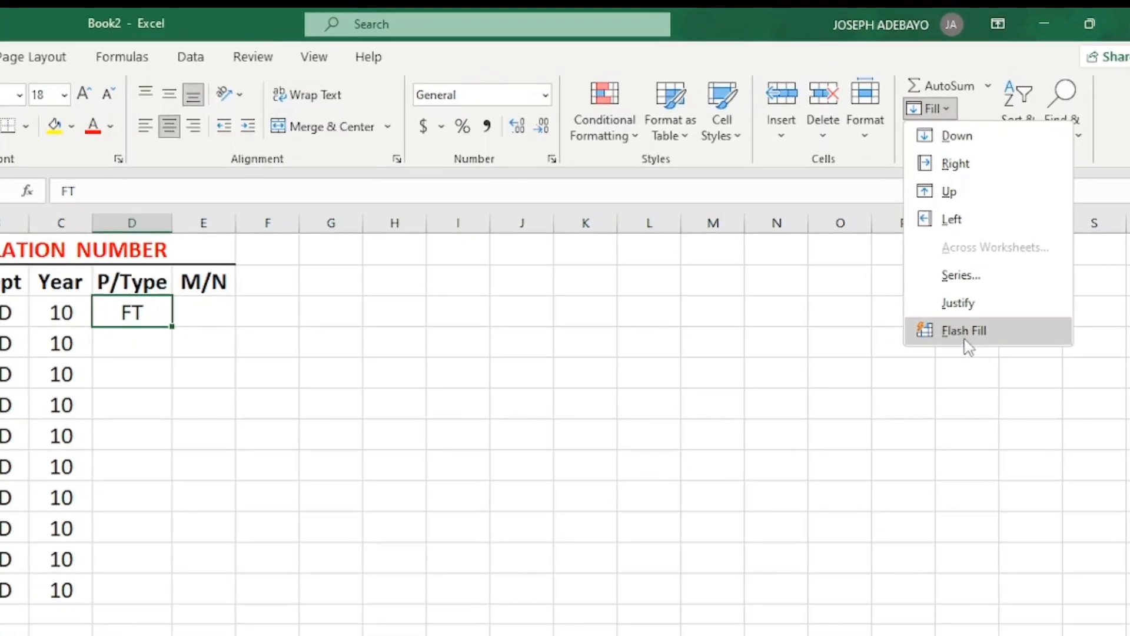
left_click(963, 331)
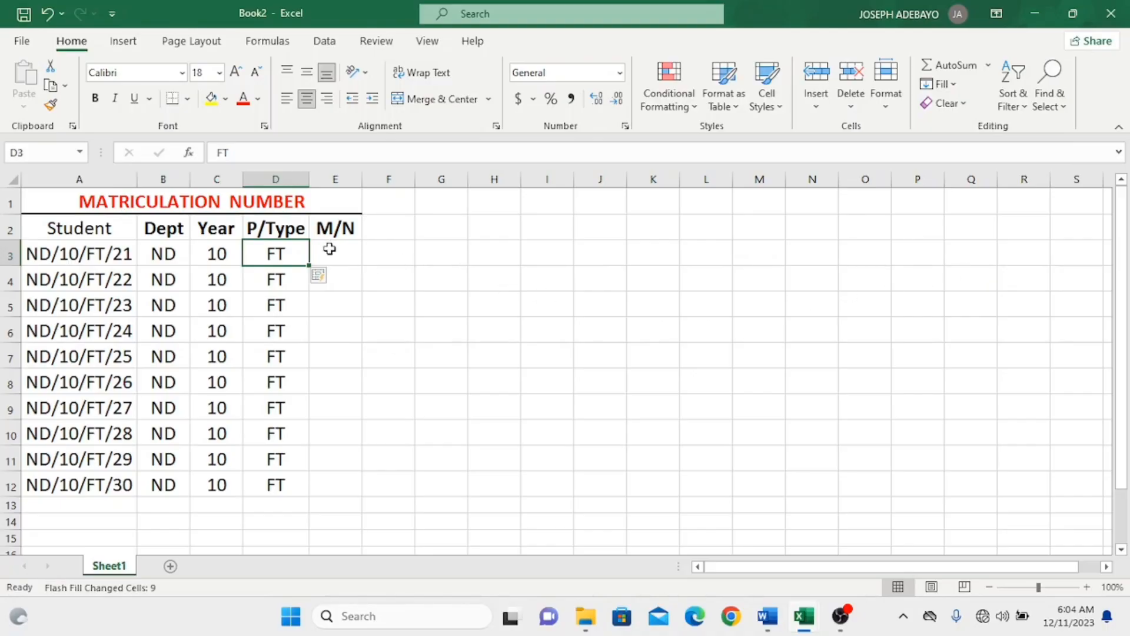
Enter 21 in E3 and Flash Fill the rest of the M/N column from it
left_click(330, 249)
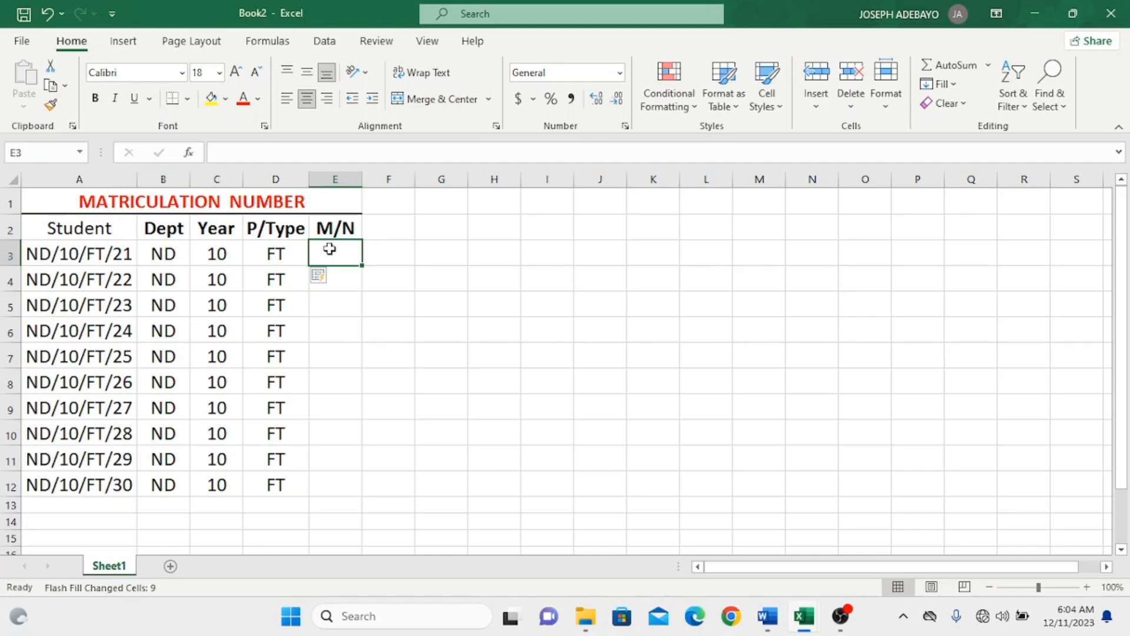
type("2")
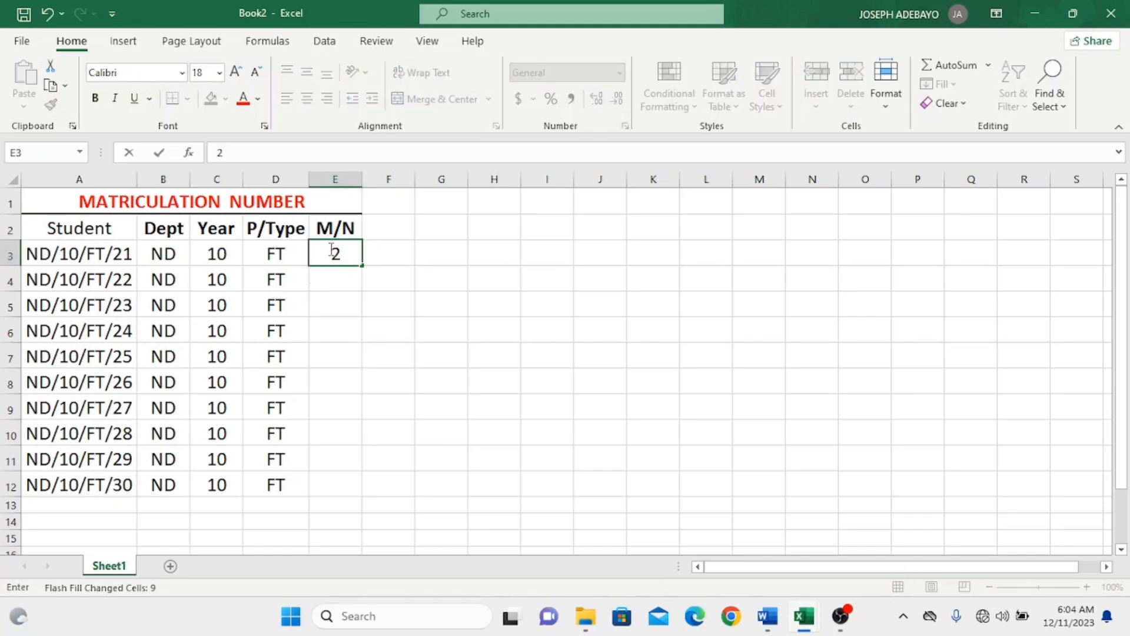
type("1")
left_click(343, 323)
left_click(341, 252)
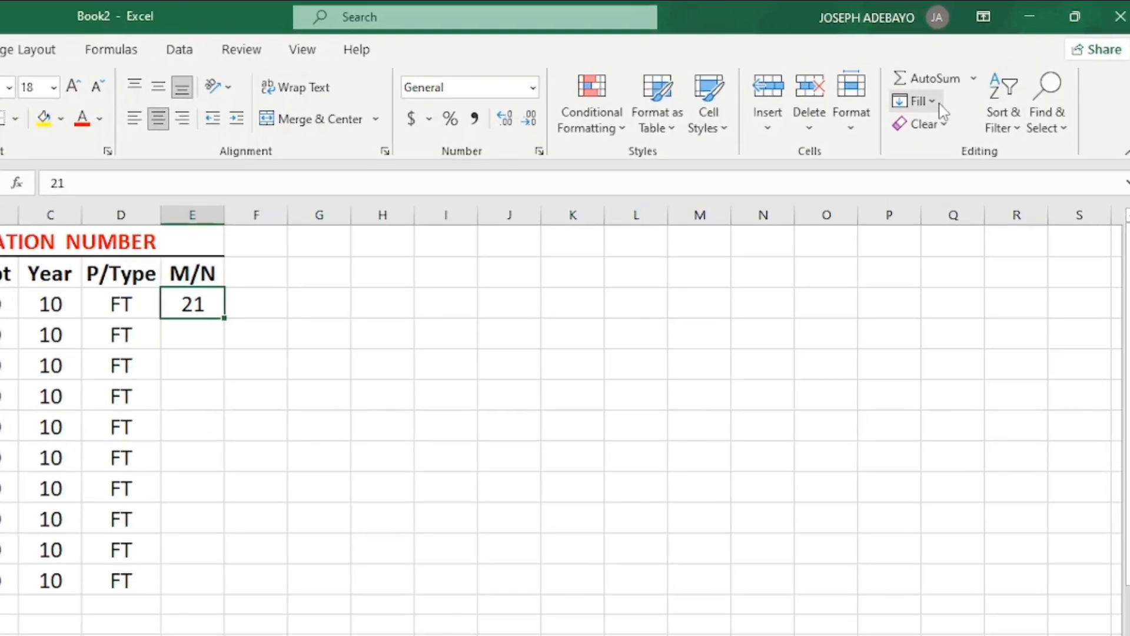
left_click(933, 88)
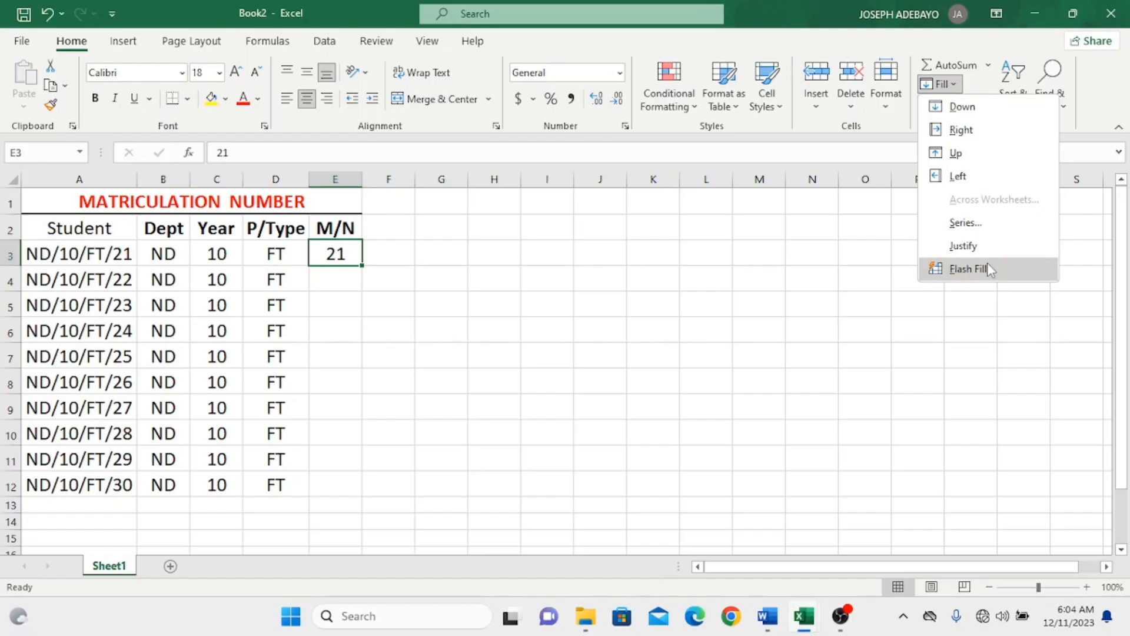
left_click(987, 266)
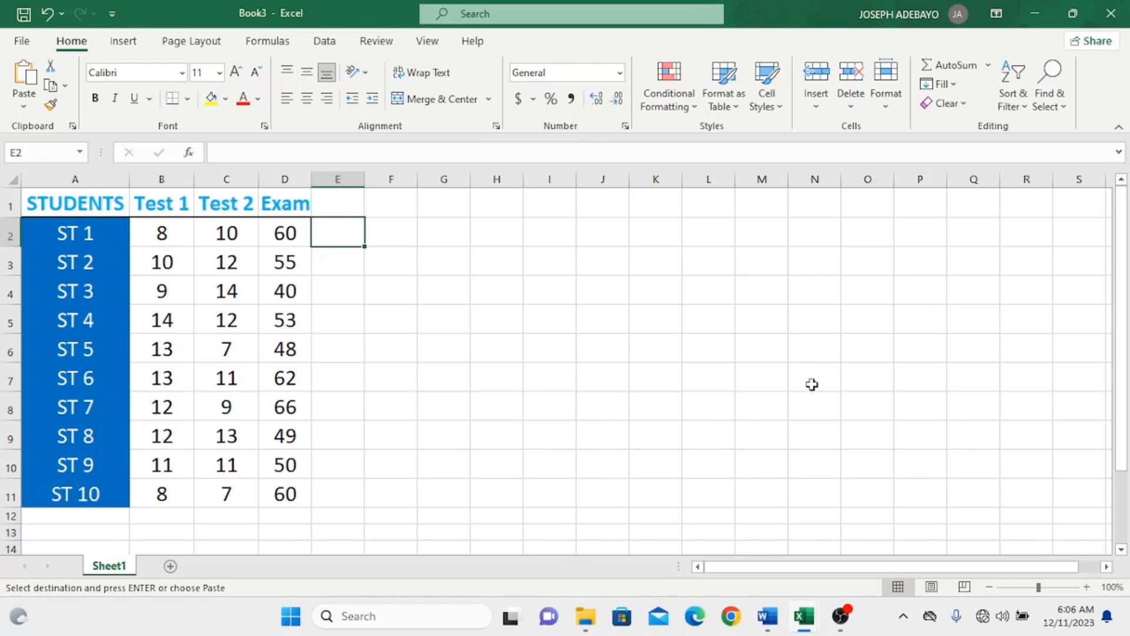
Move the whole student score table A1:D11 so that it starts at cell J1
left_click(31, 195)
left_click_drag(30, 195, 282, 488)
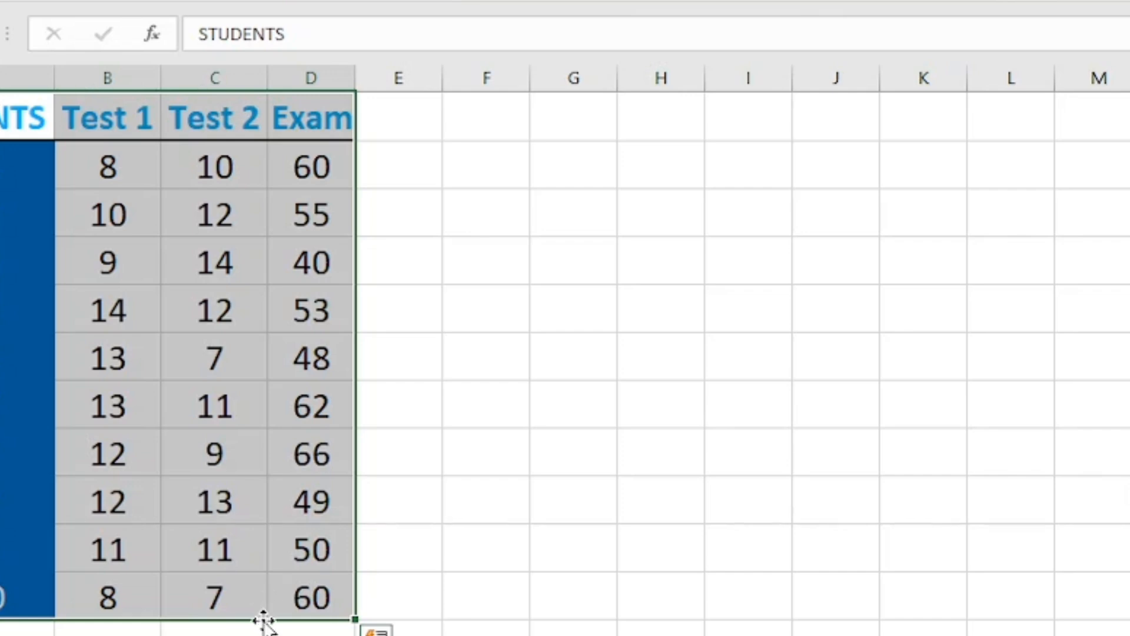
left_click(264, 621)
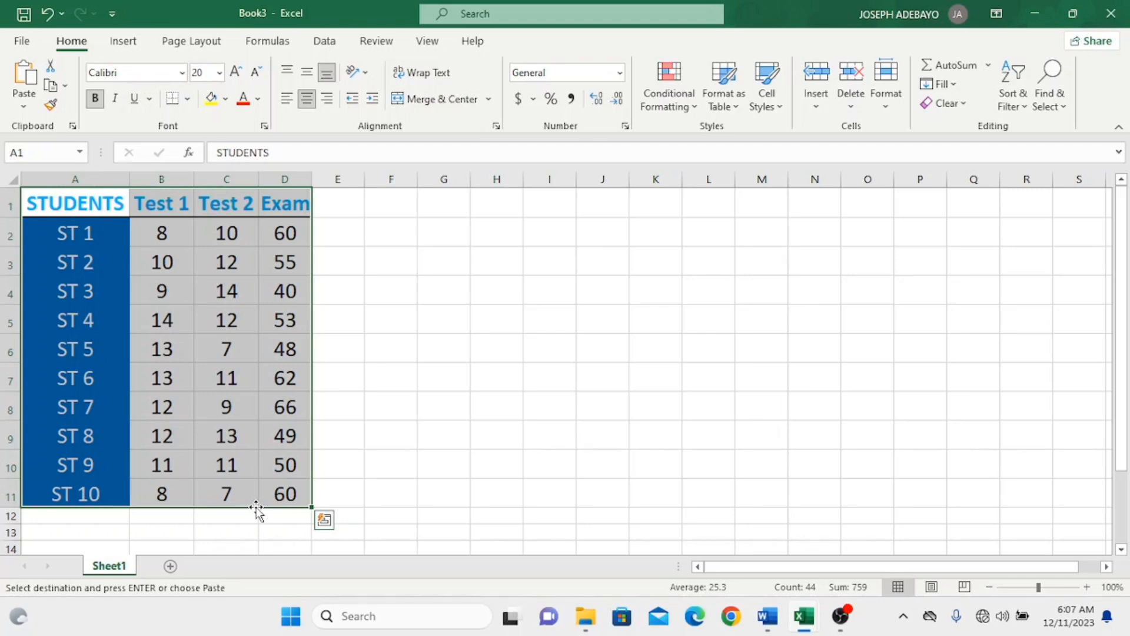
left_click_drag(257, 509, 722, 449)
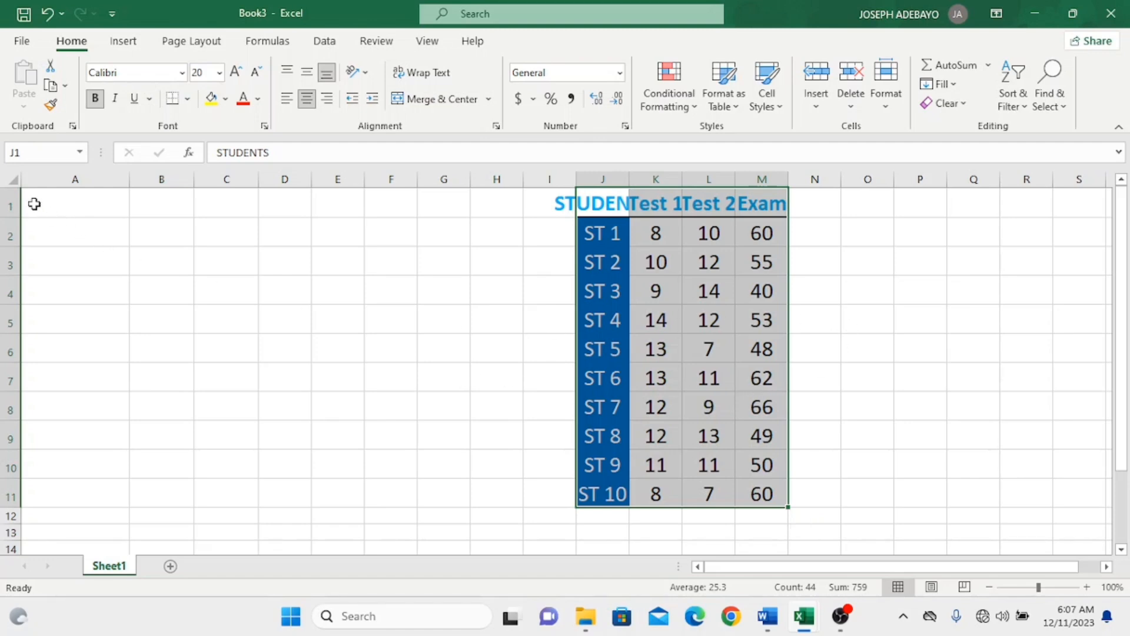
AutoFit the widths of columns J, K and L to the moved table's contents
double_click(632, 176)
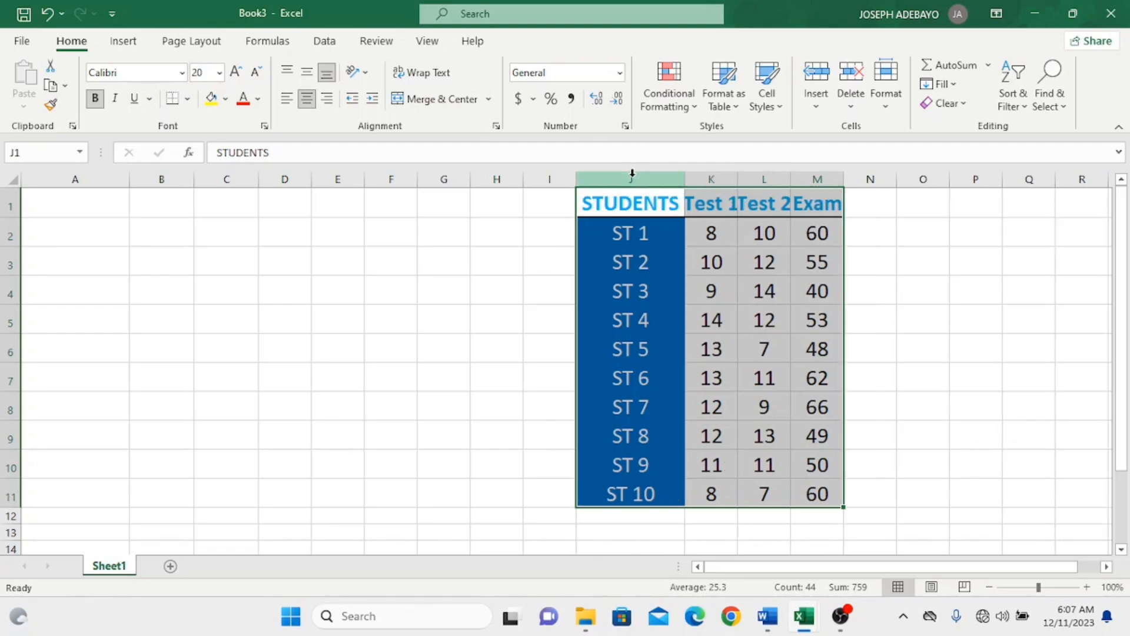
double_click(738, 175)
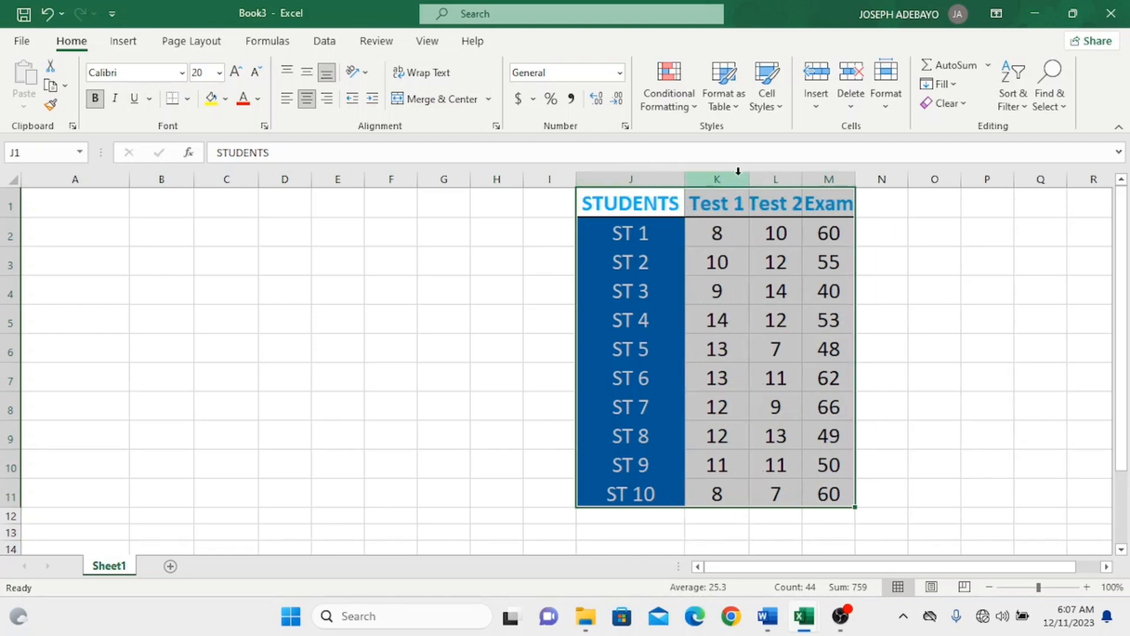
double_click(802, 177)
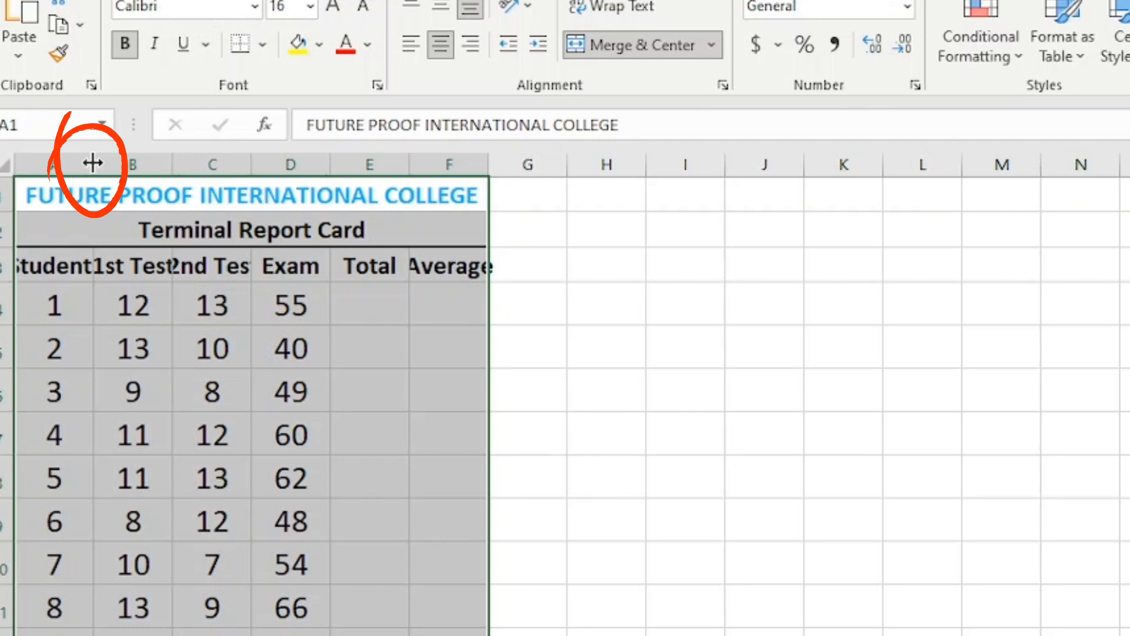
AutoFit columns A, B, C, E and F of the Terminal Report Card so their headings fit
double_click(92, 163)
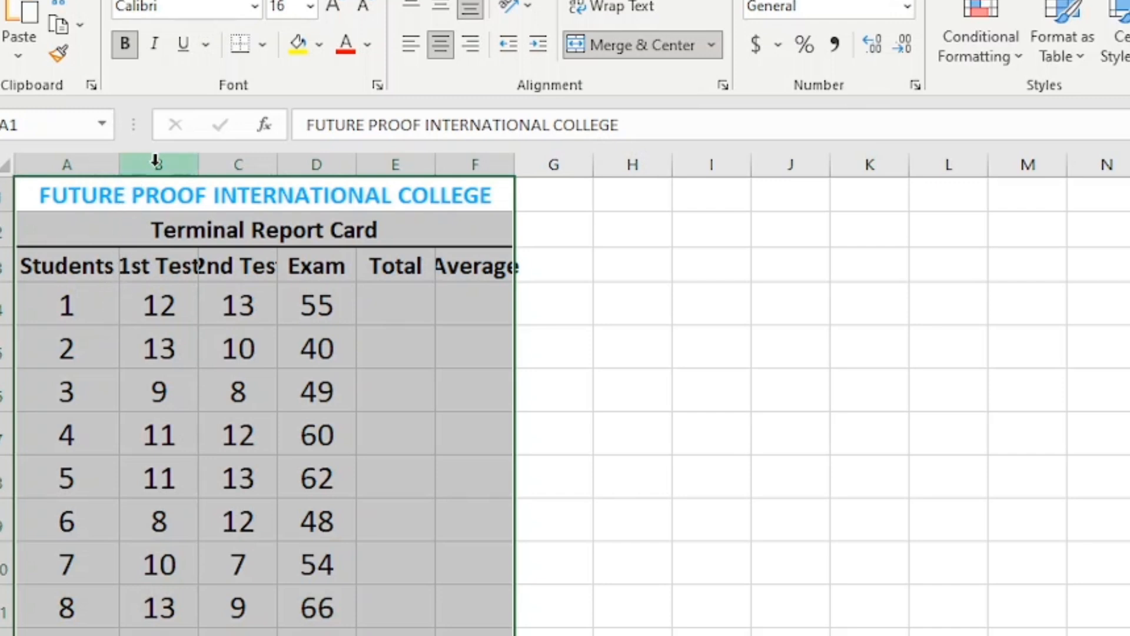
double_click(195, 167)
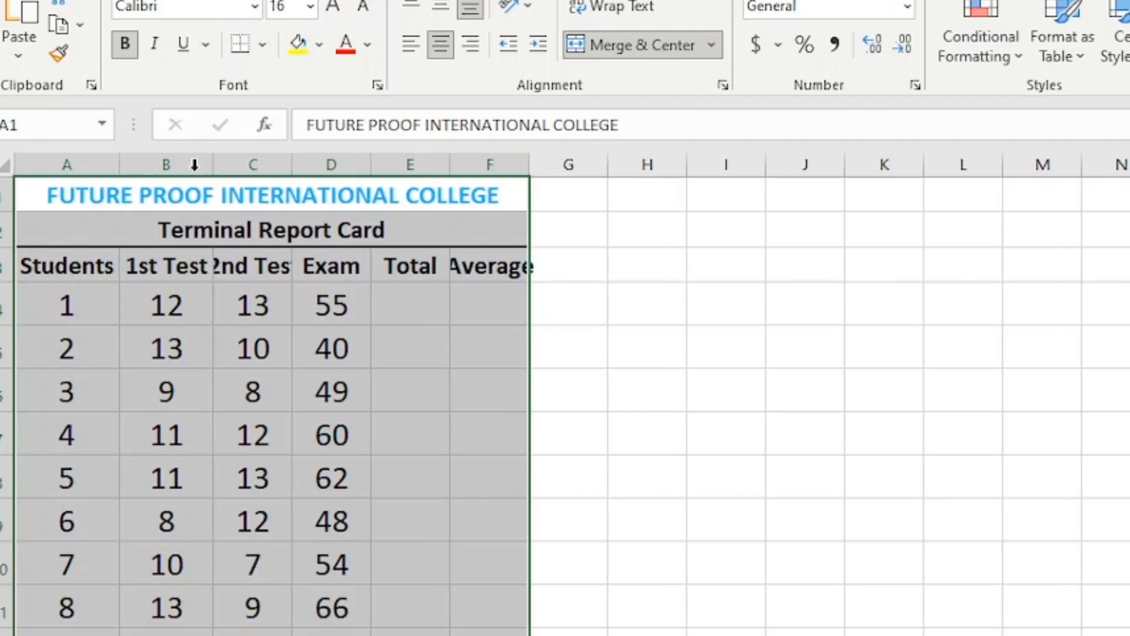
double_click(290, 161)
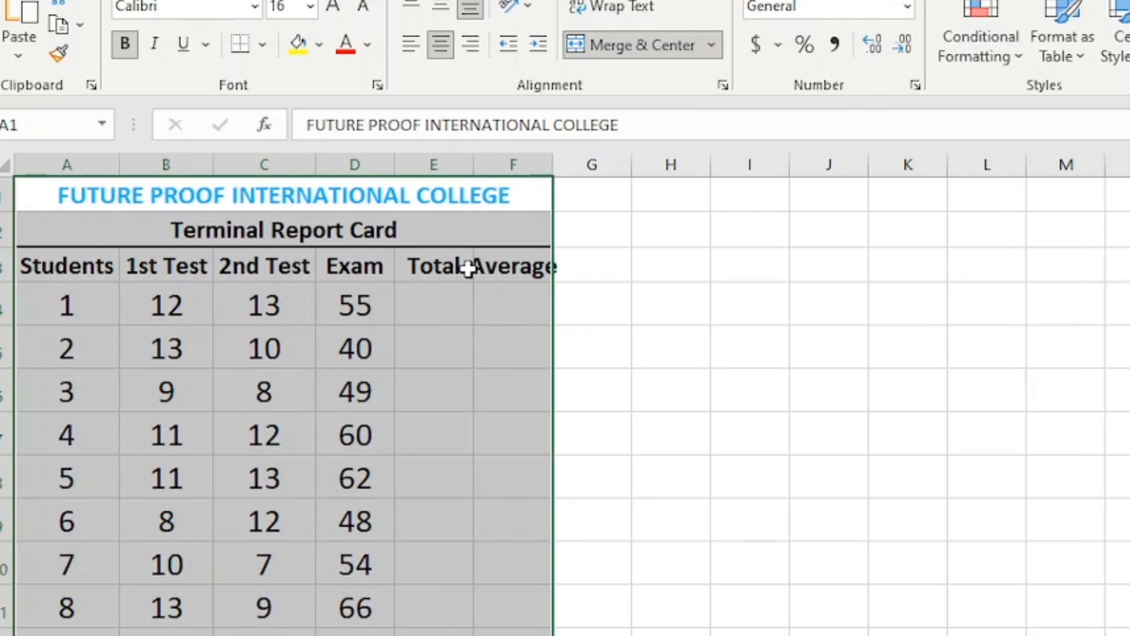
double_click(475, 164)
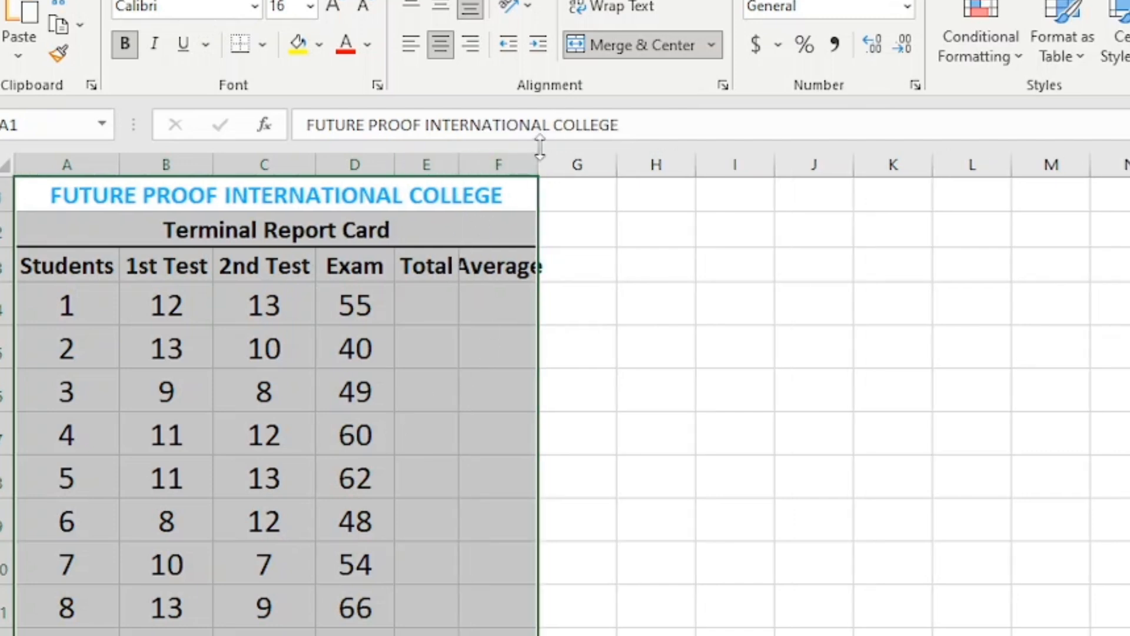
double_click(538, 164)
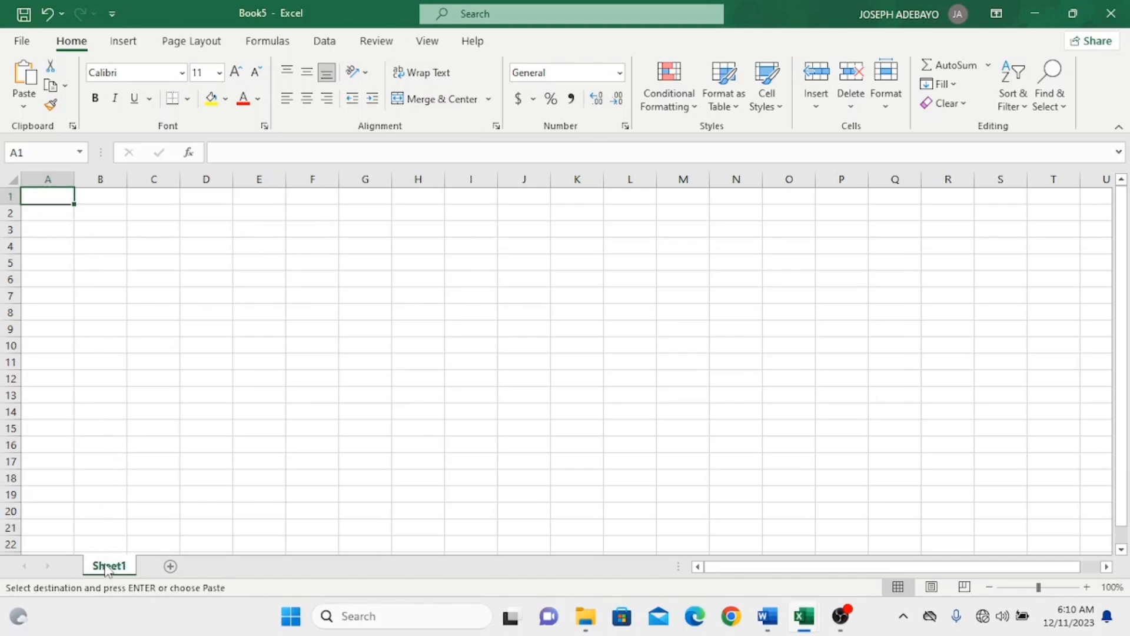
Add two new worksheets to the workbook and rename Sheet3 as Tutorial
left_click(170, 566)
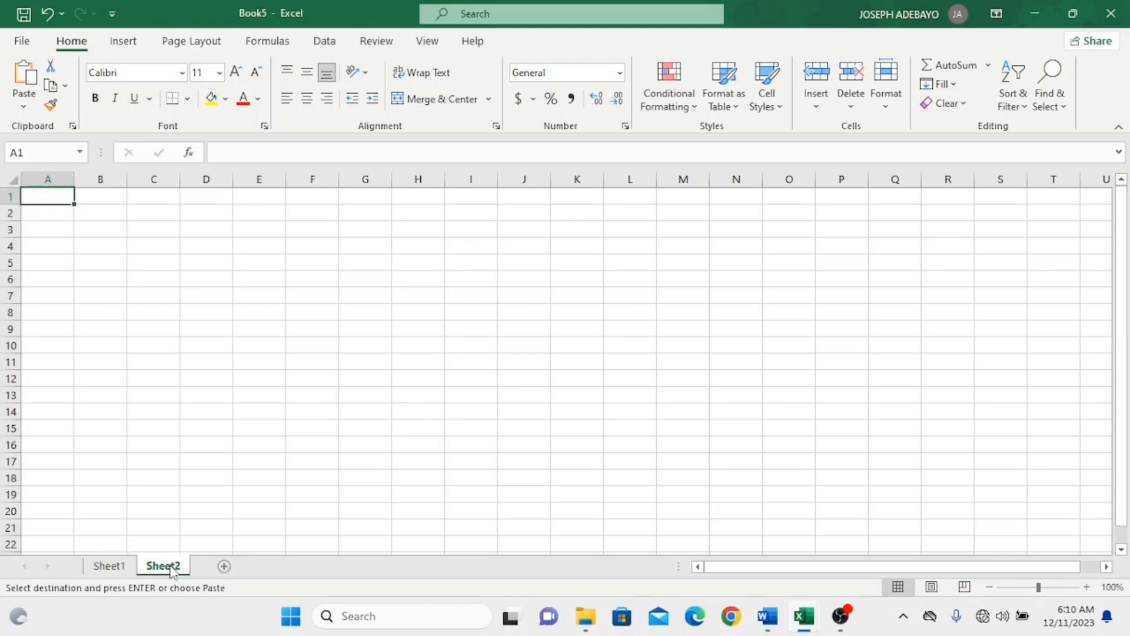
left_click(223, 567)
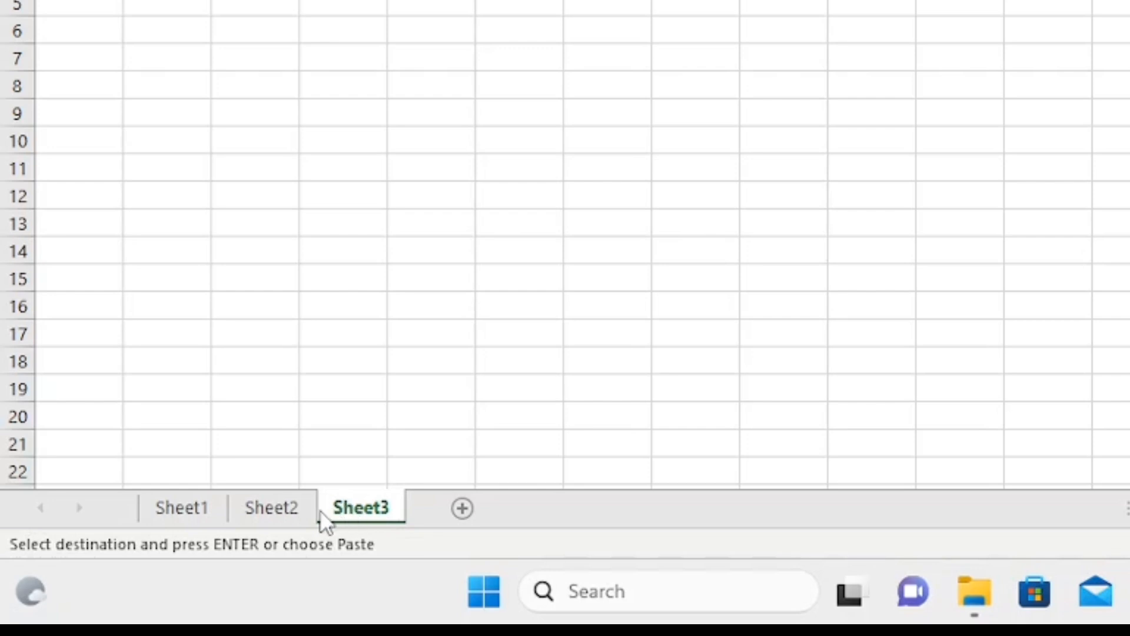
right_click(360, 511)
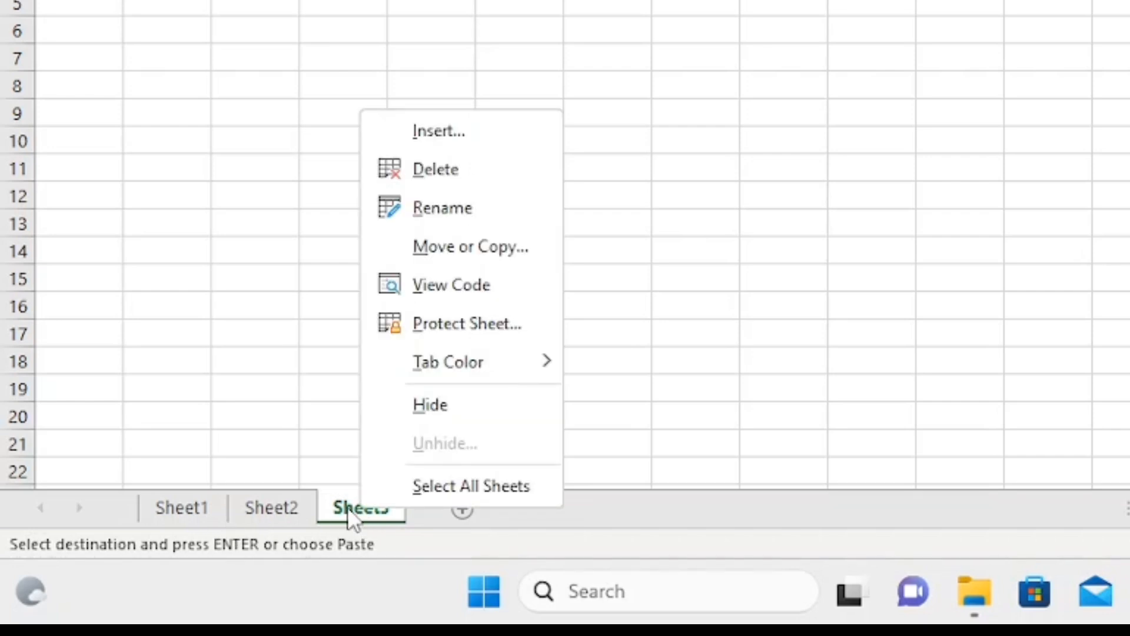
left_click(445, 205)
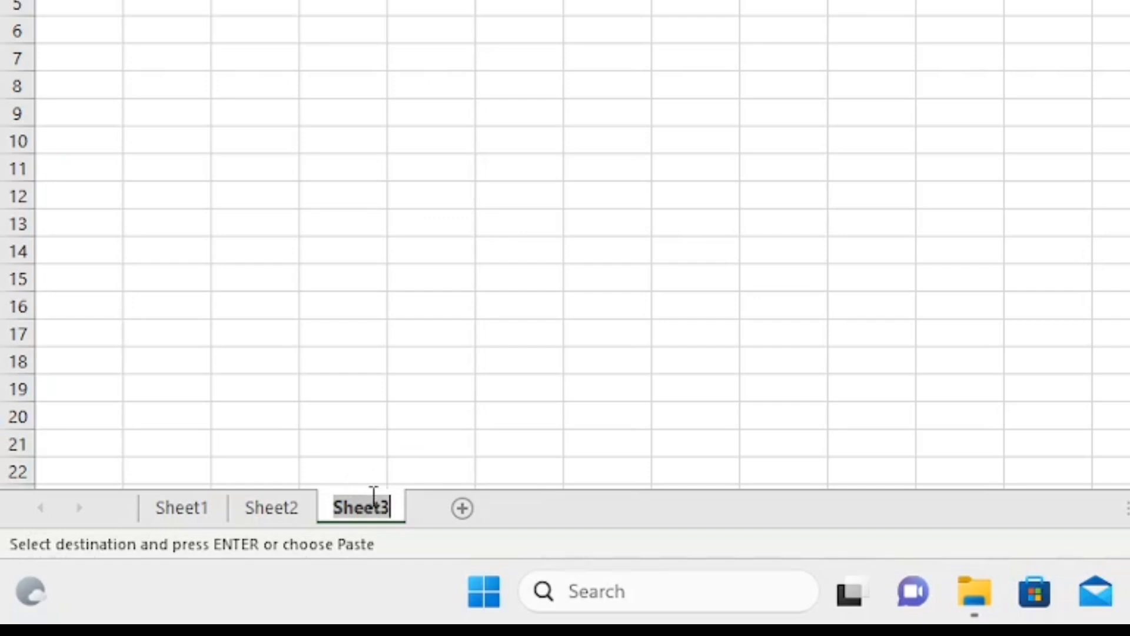
type("Tut")
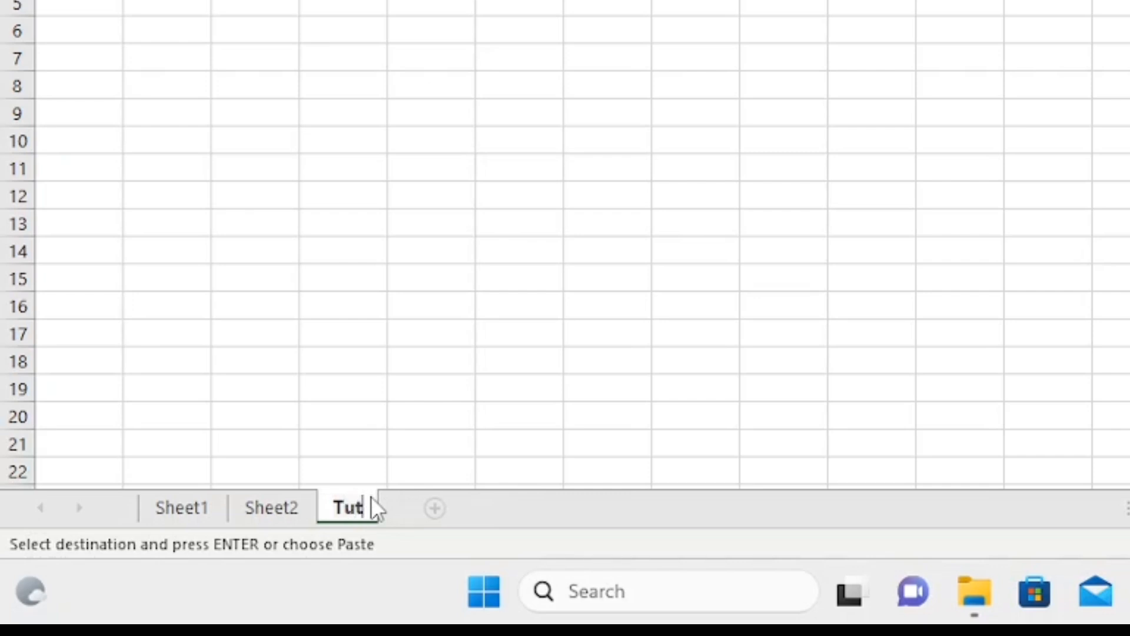
type("orial")
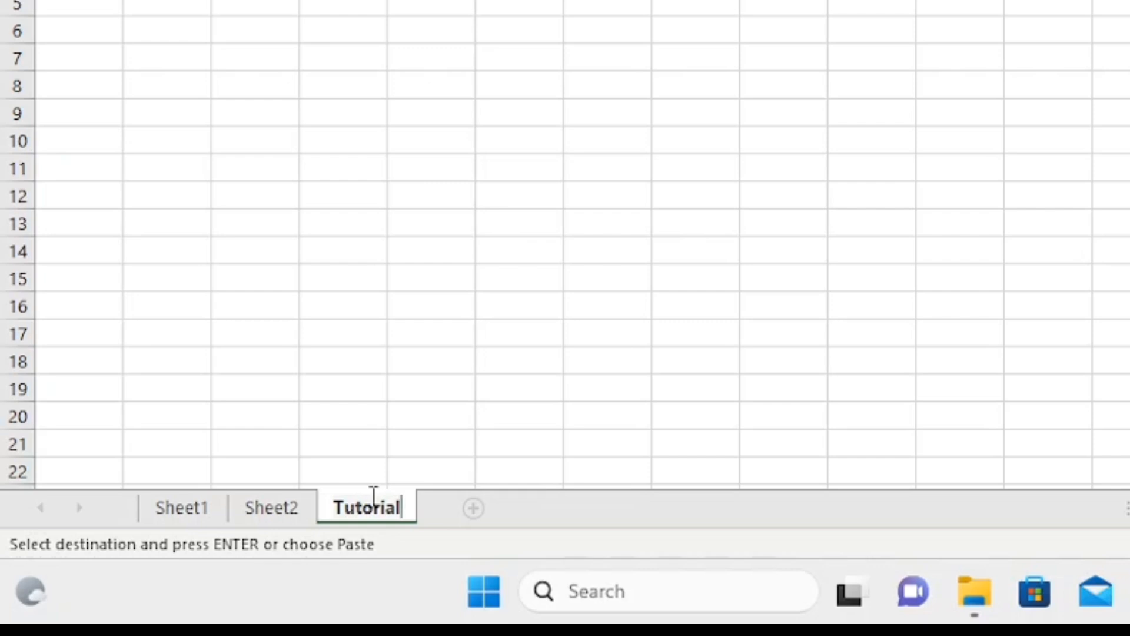
key("Return")
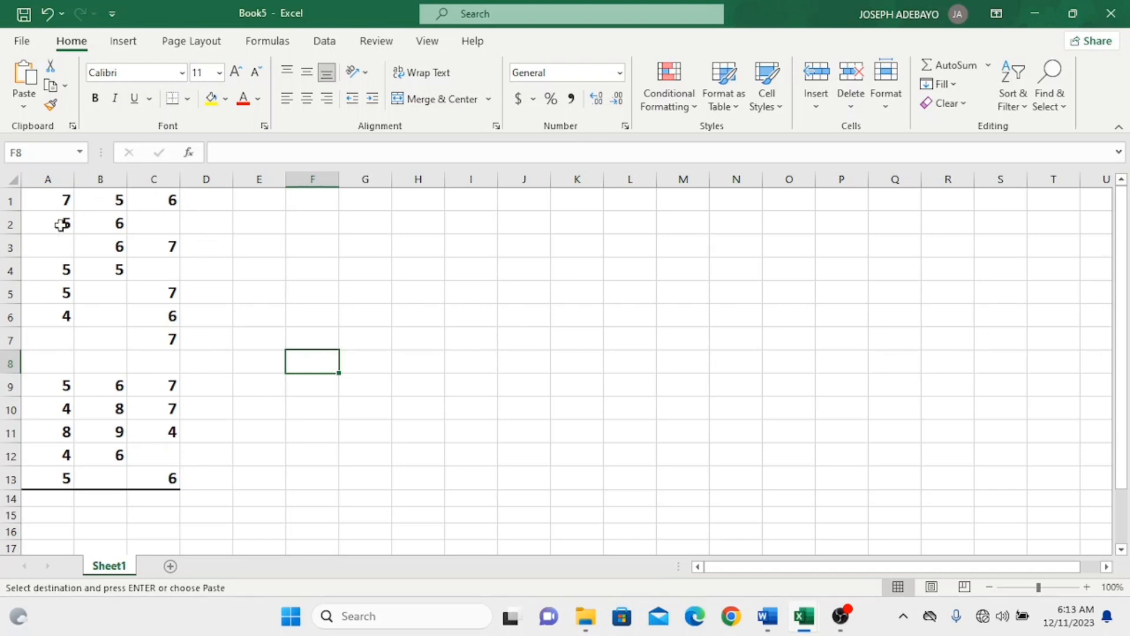
Count the empty cells of A1:C13 in cell A14 with the formula =COUNTBLANK(A1:C13)
left_click(44, 499)
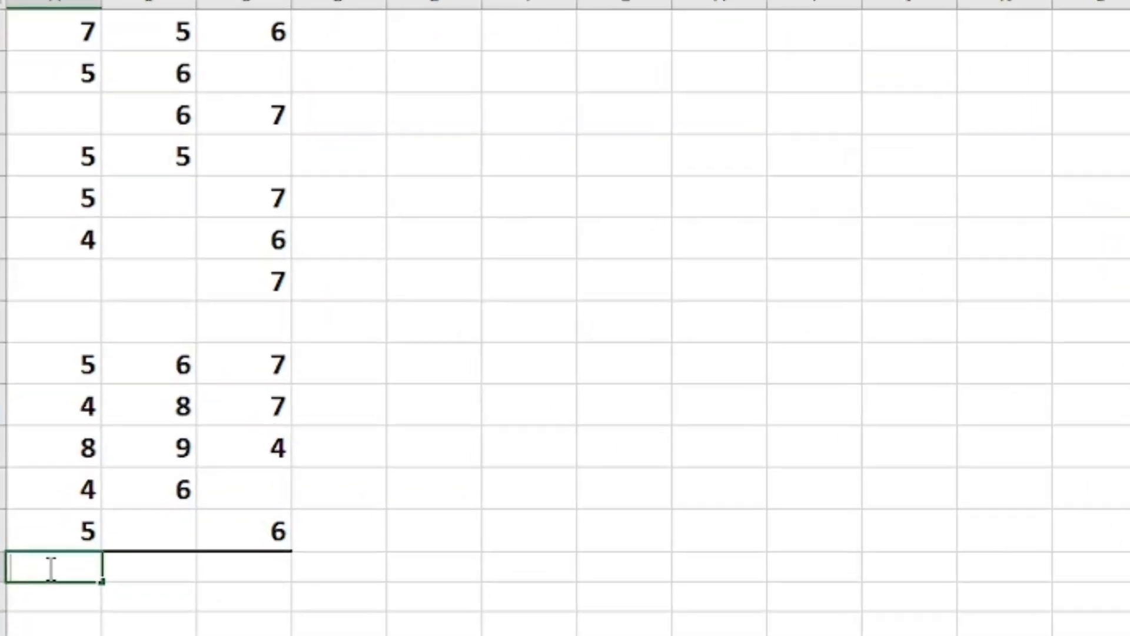
type("=coun")
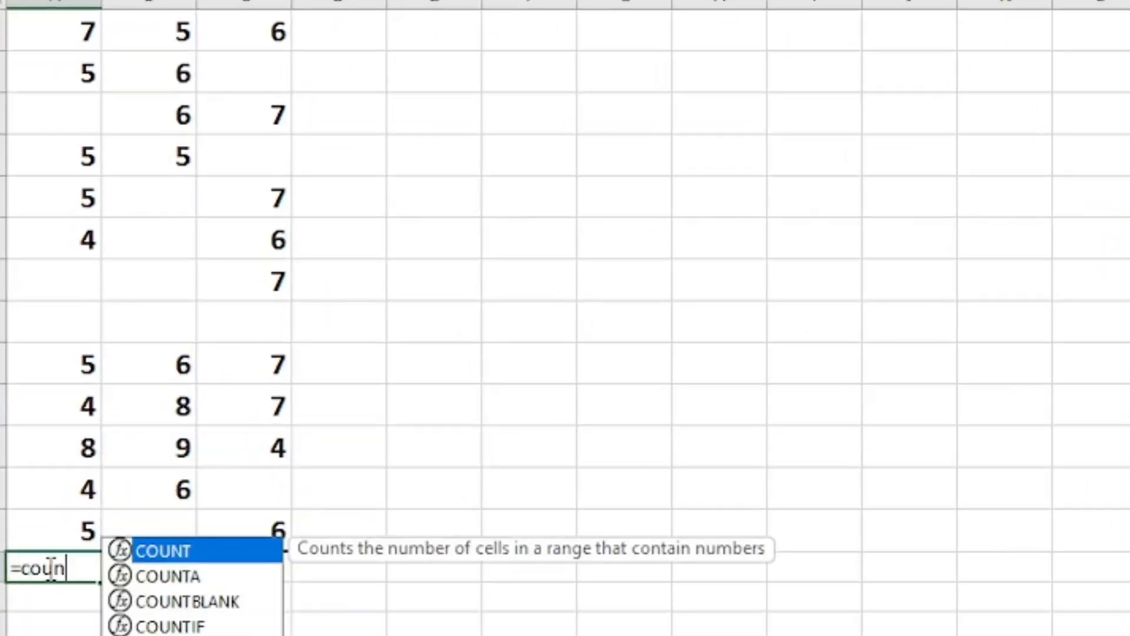
type("tbla")
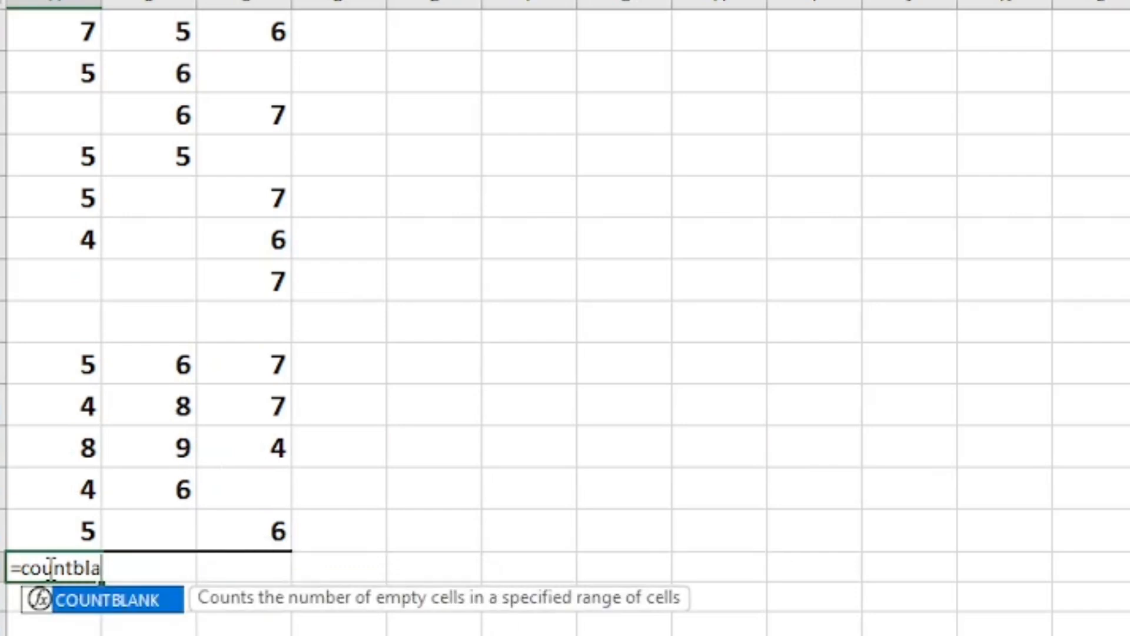
type("nk(")
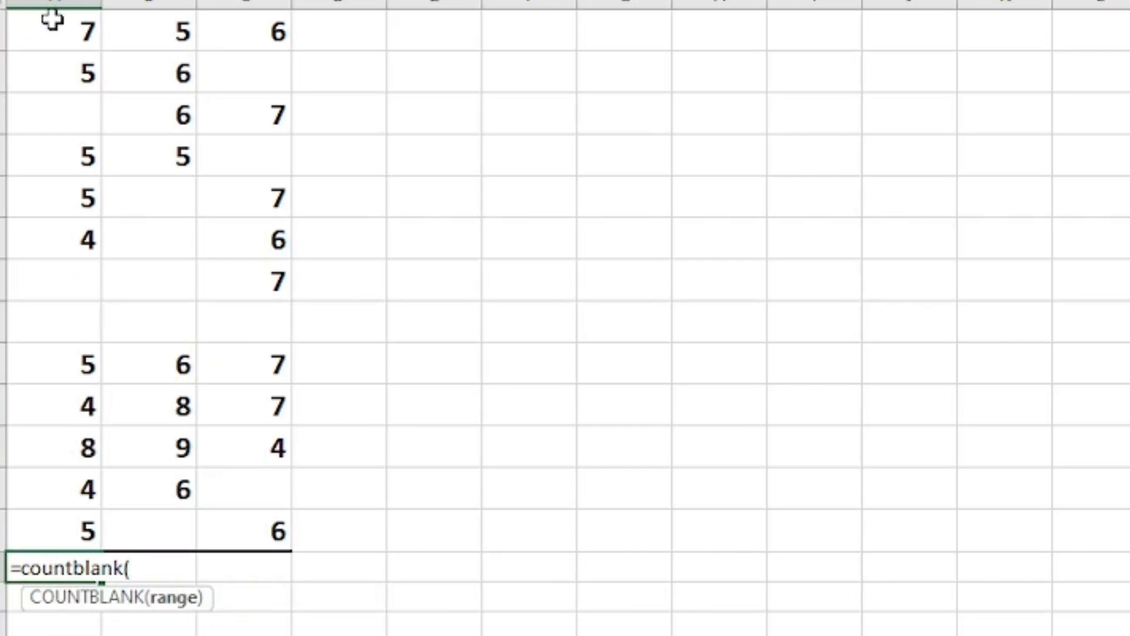
left_click_drag(103, 26, 279, 522)
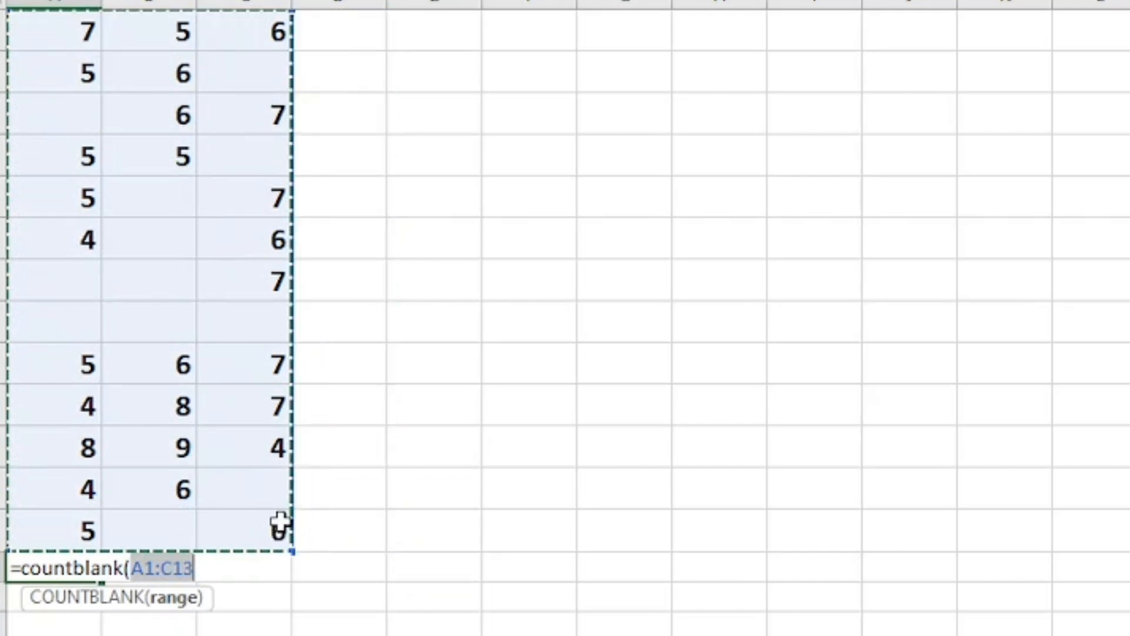
type(")")
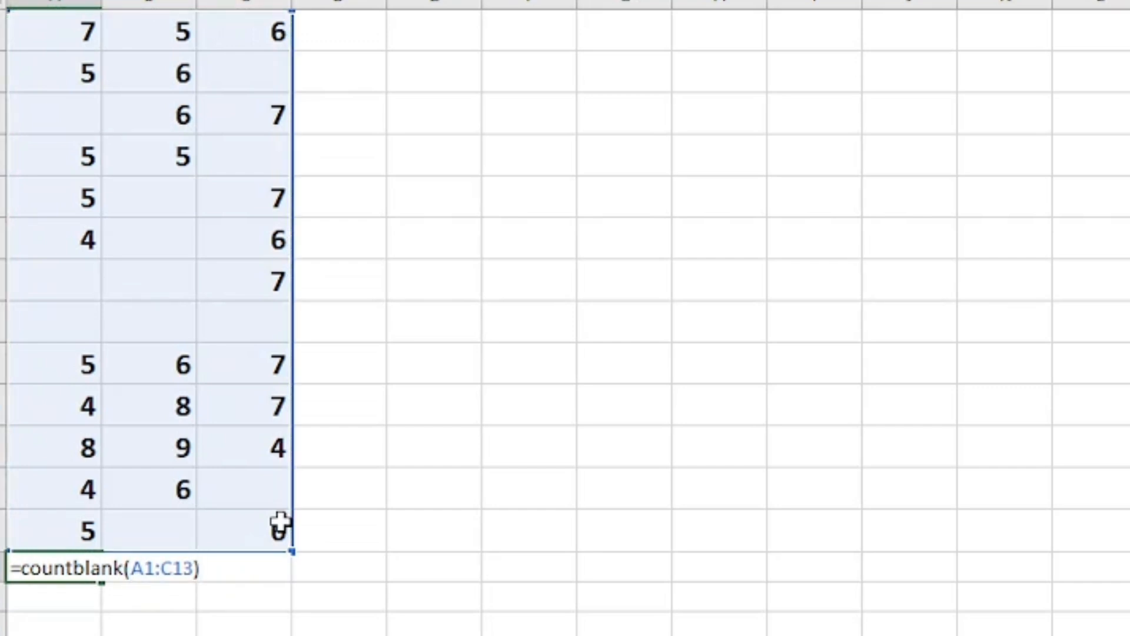
key("Return")
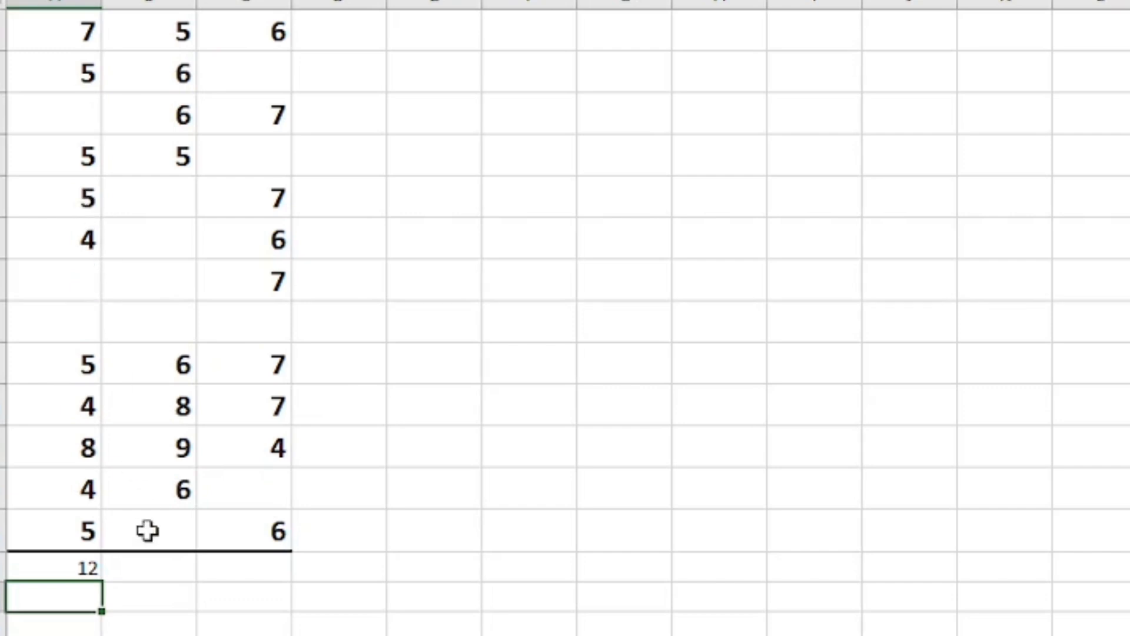
Increase the font size of the blank-cell count in A14 by three steps
left_click(84, 566)
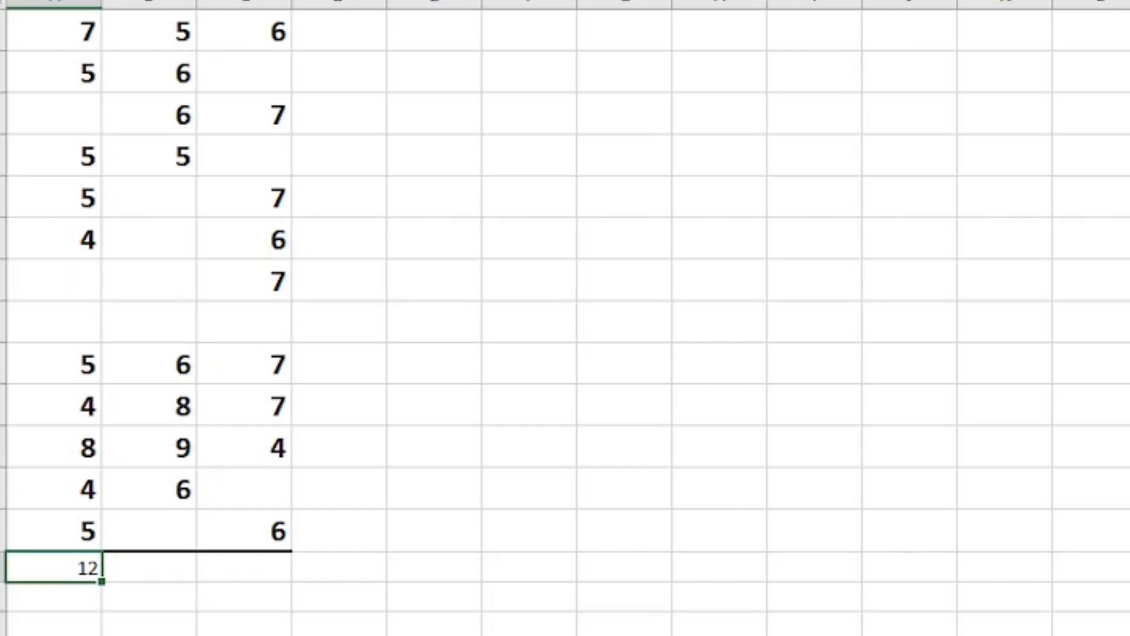
key("ctrl+shift+greater")
key("ctrl+shift+greater")
key("ctrl+shift+greater")
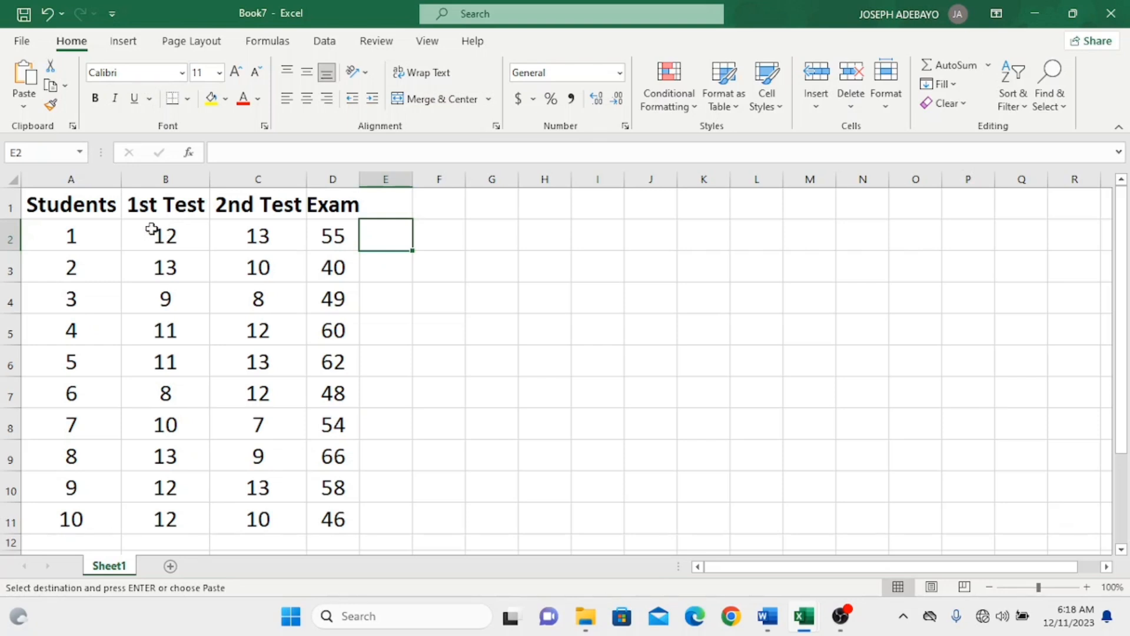
Apply a blue-white-red color scale to the 1st Test and 2nd Test scores in B2:C11
left_click_drag(141, 222, 261, 516)
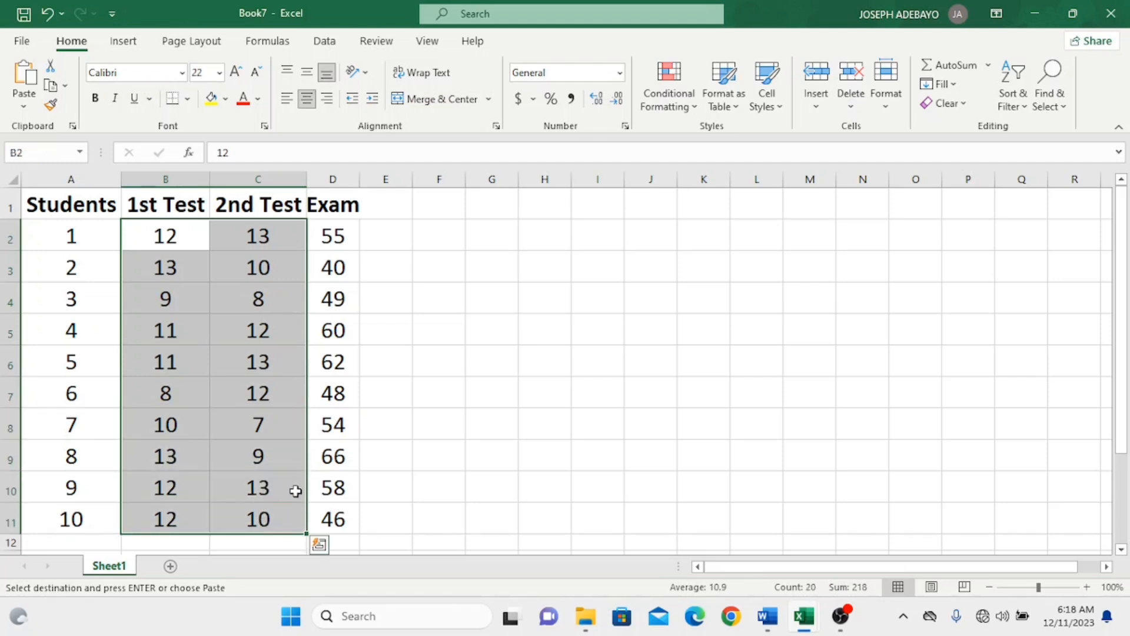
left_click(694, 107)
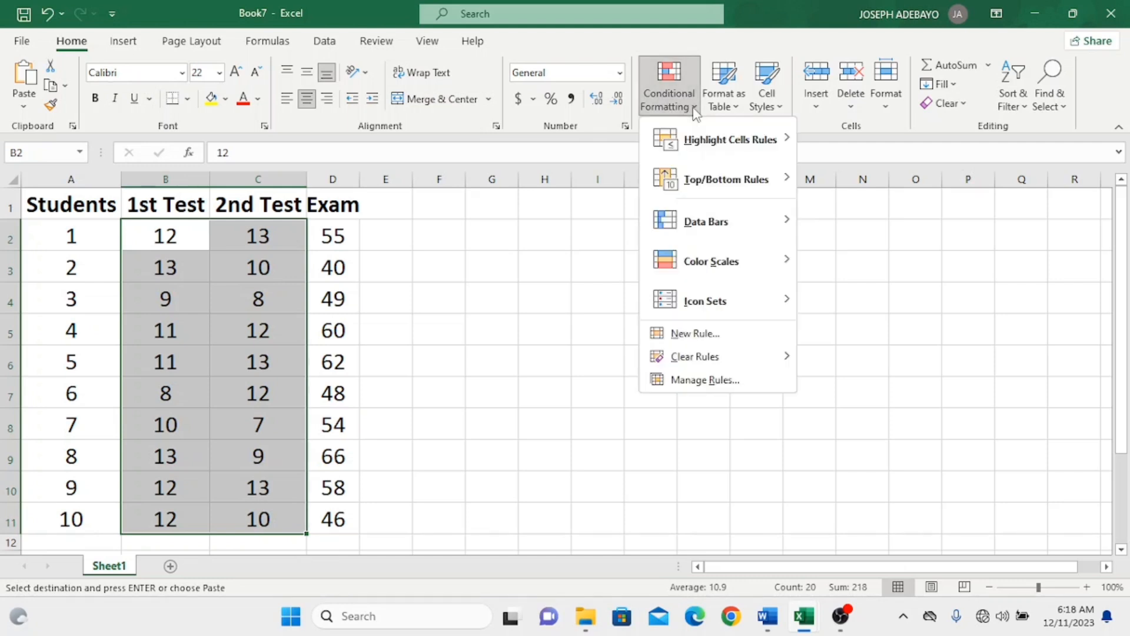
mouse_move(736, 263)
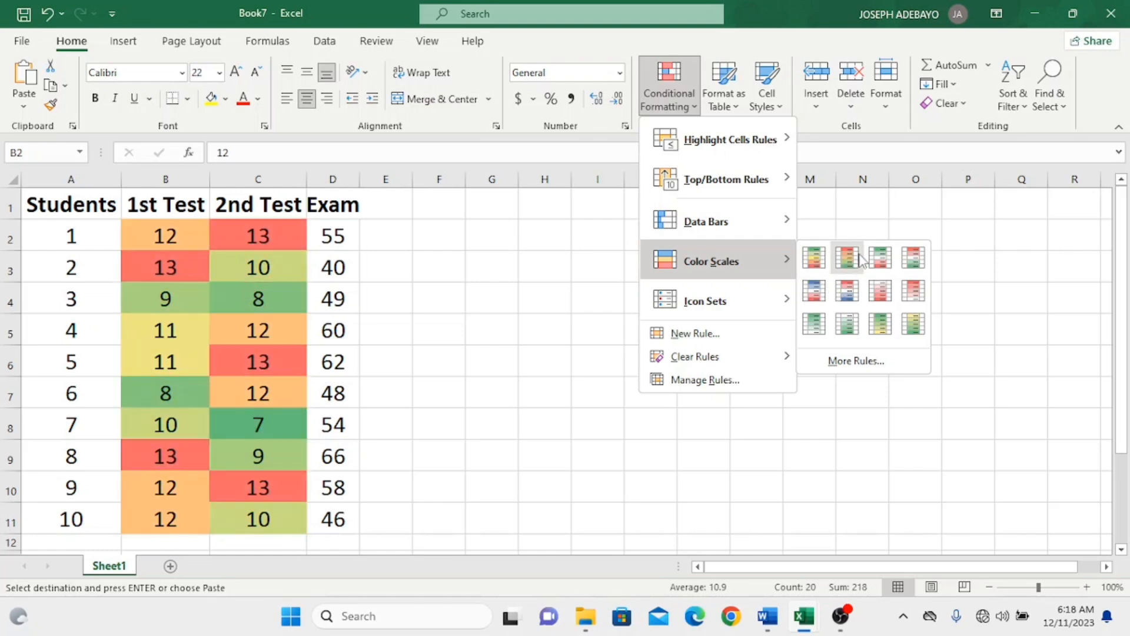
left_click(815, 291)
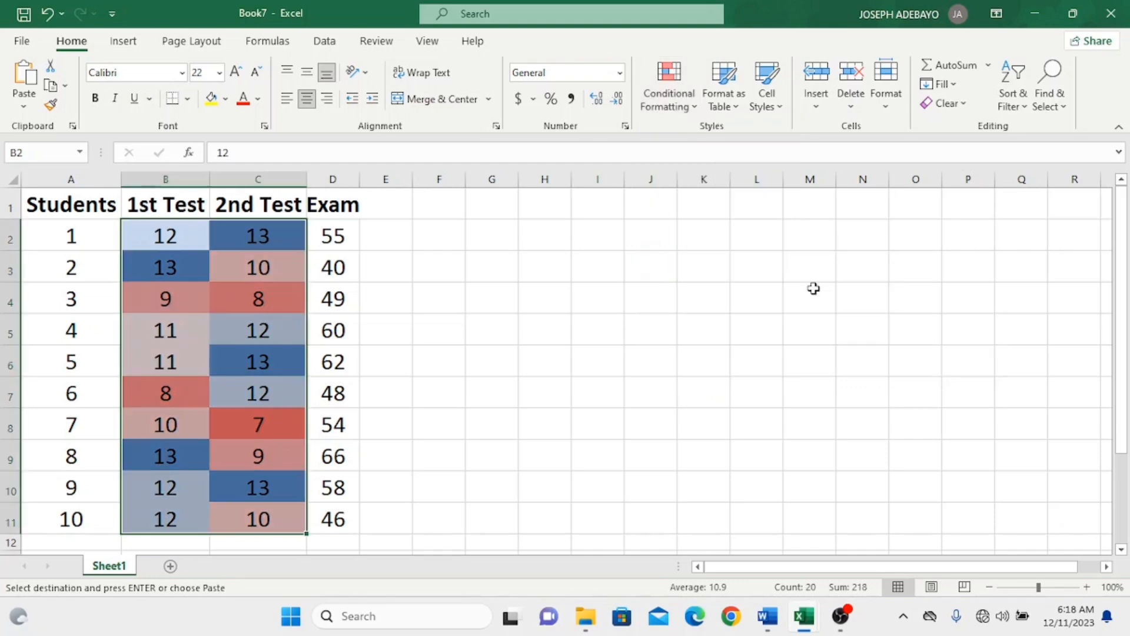
scroll(459, 338, "down", 3)
scroll(458, 336, "up", 3)
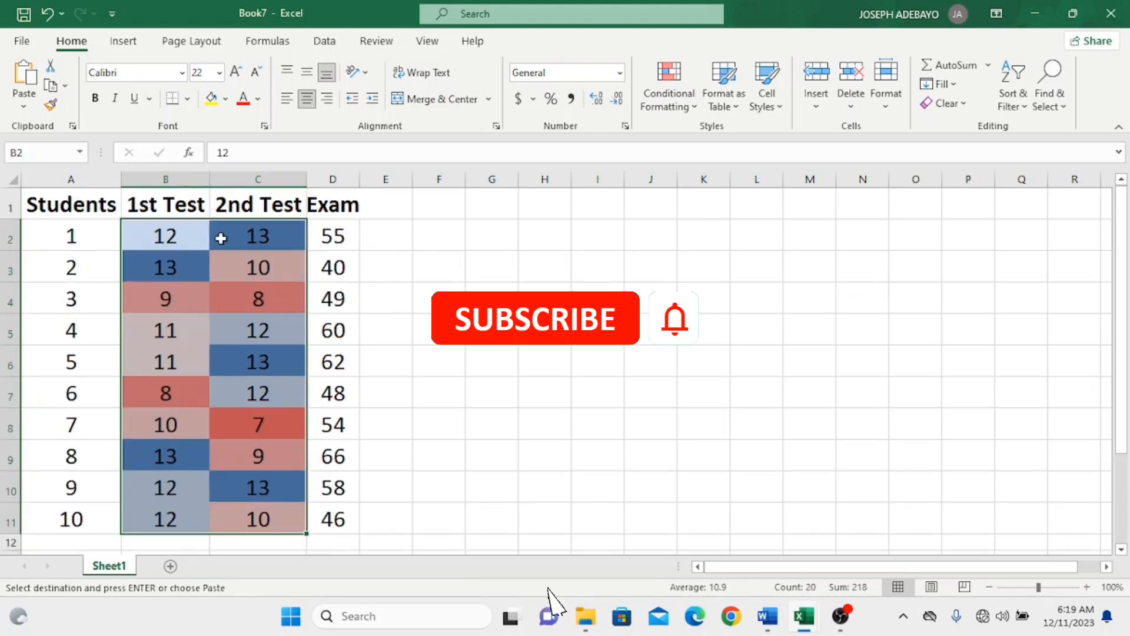
left_click(430, 252)
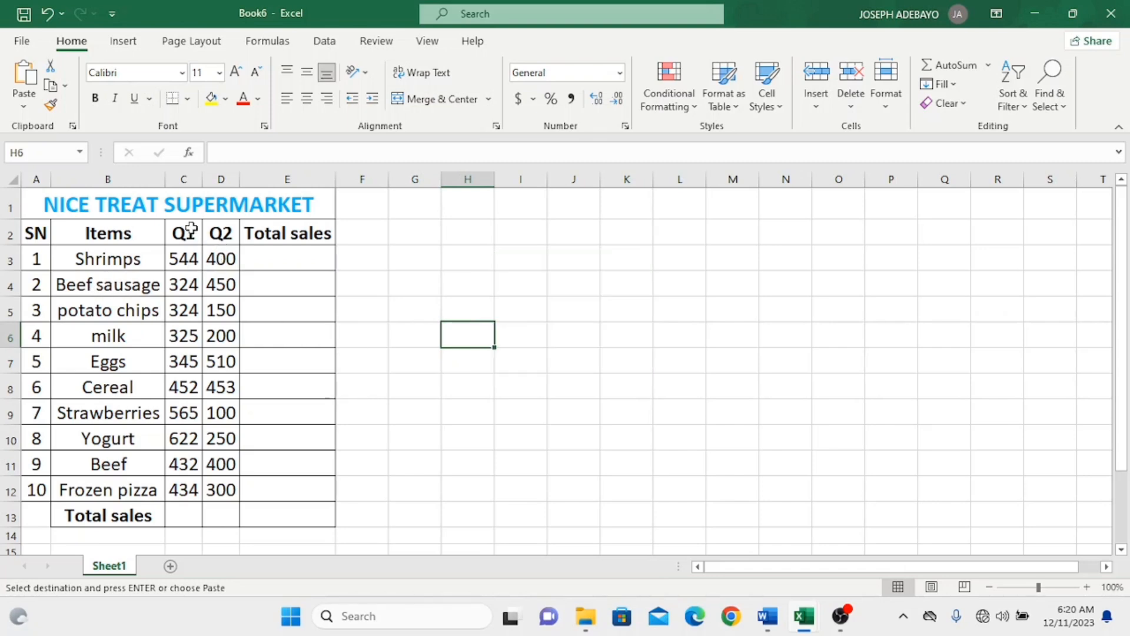
AutoSum the Q1 and Q2 sales of Shrimps into the Total sales cell E3
left_click(263, 258)
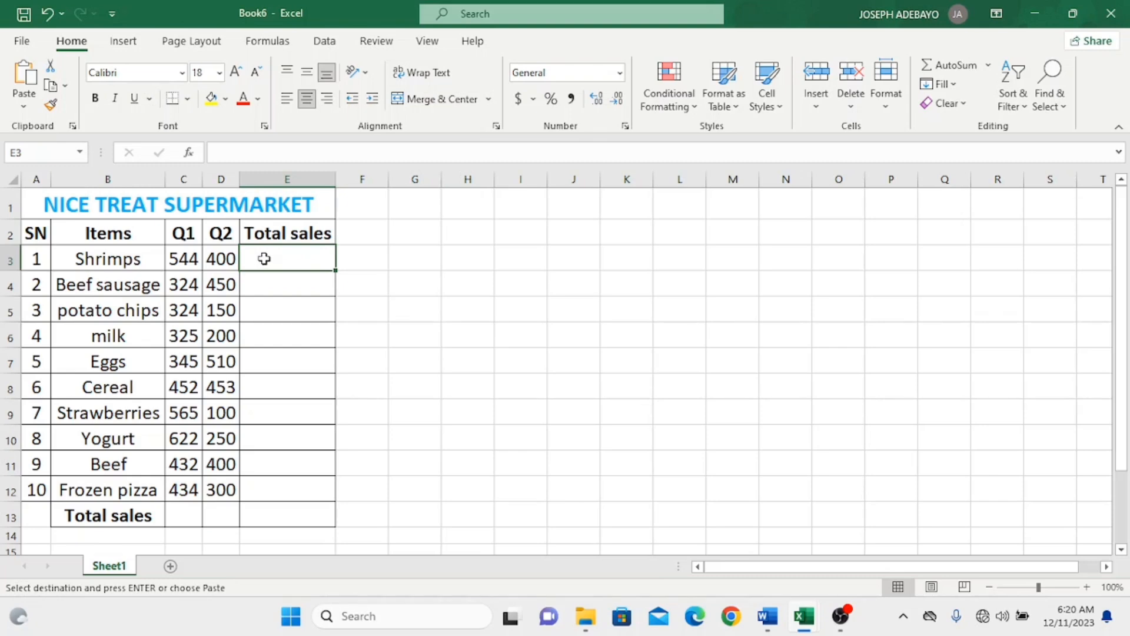
left_click_drag(171, 255, 219, 265)
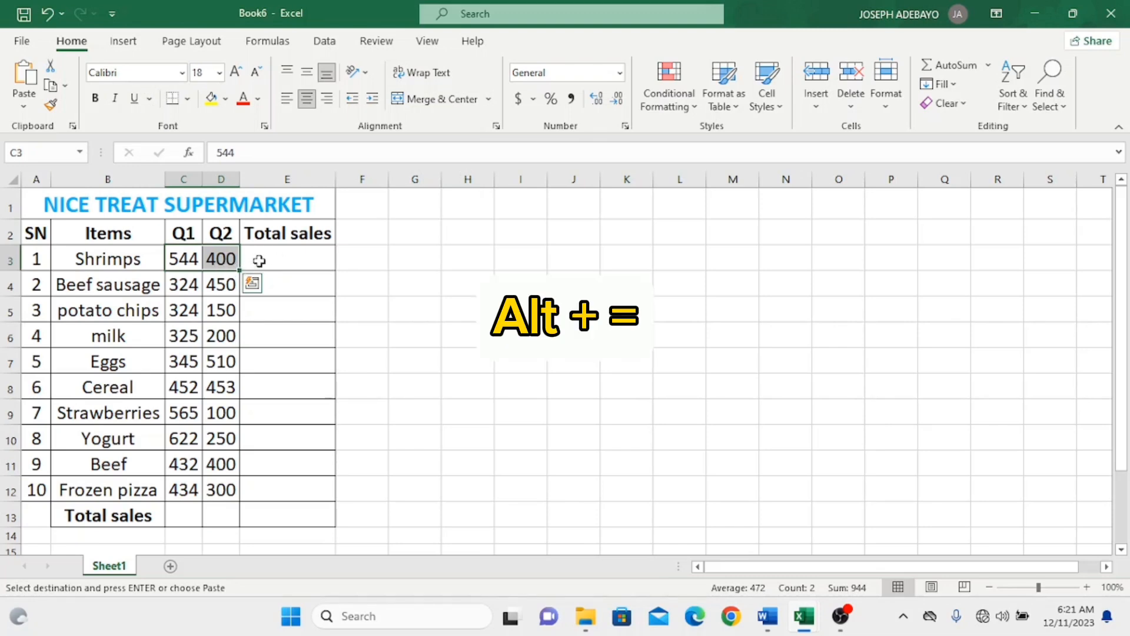
key("alt+equal")
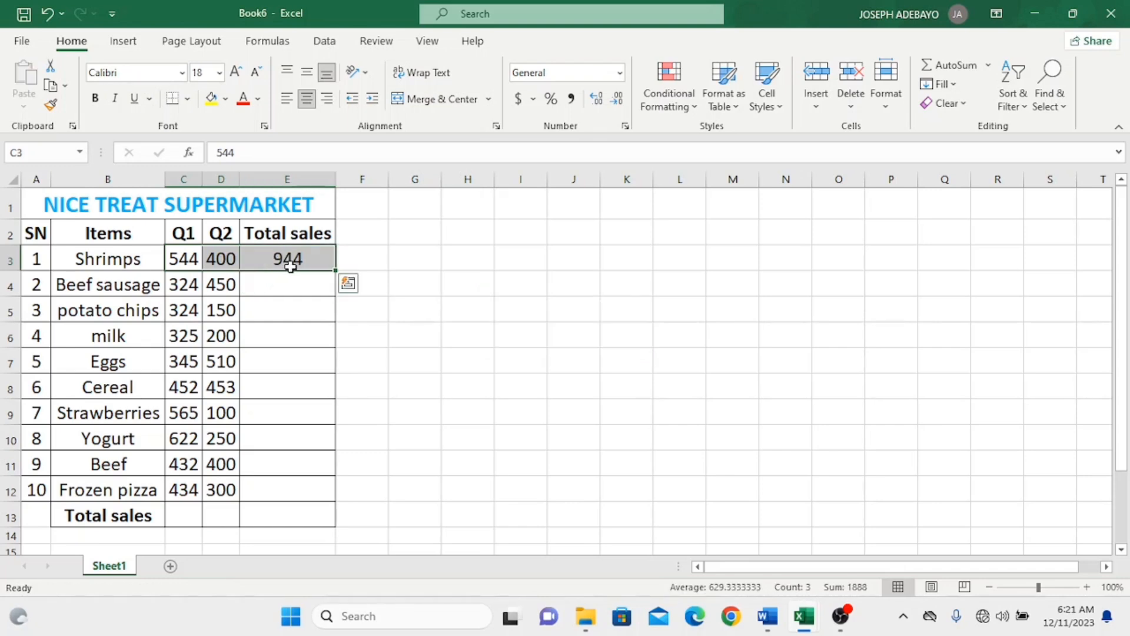
left_click(274, 270)
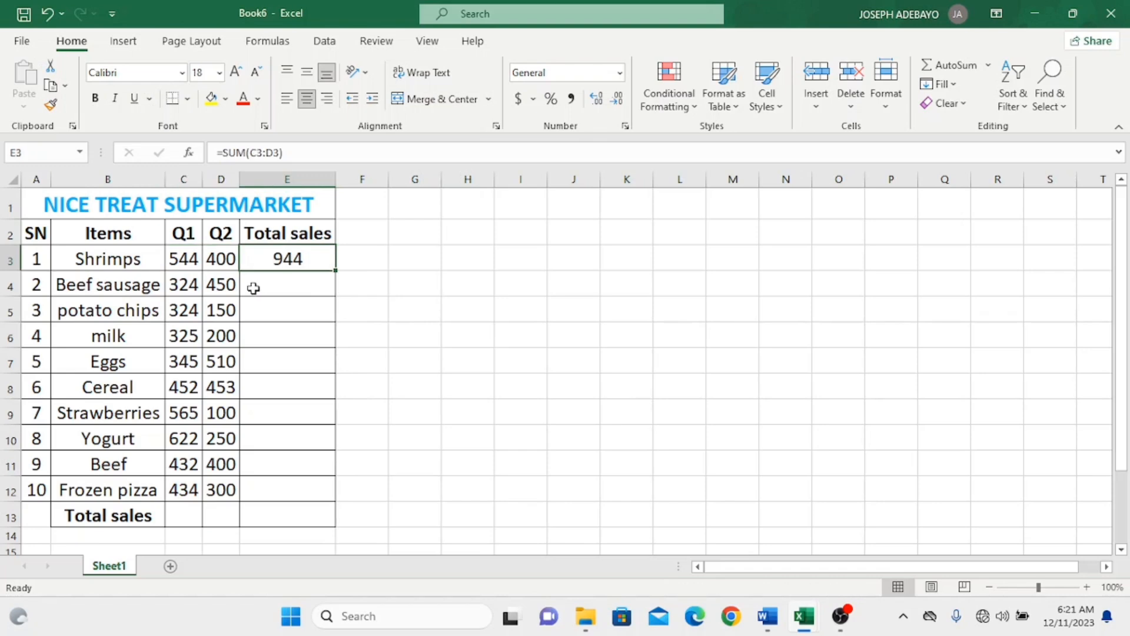
AutoSum the Q1 and Q2 sales of Beef sausage into cell E4
left_click(261, 286)
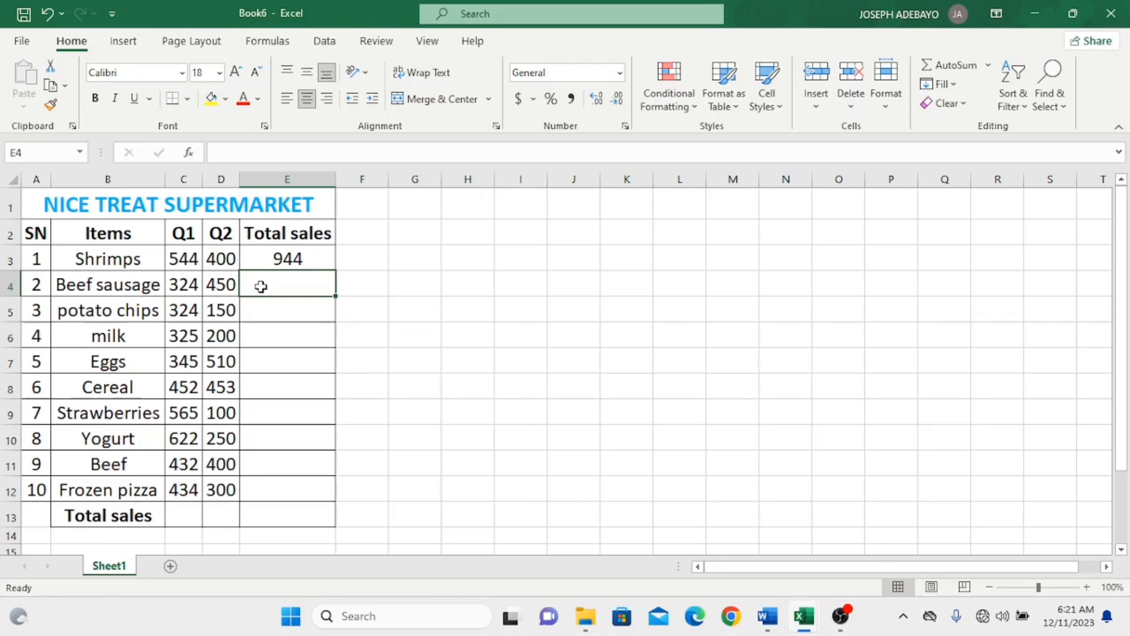
left_click_drag(174, 276, 219, 283)
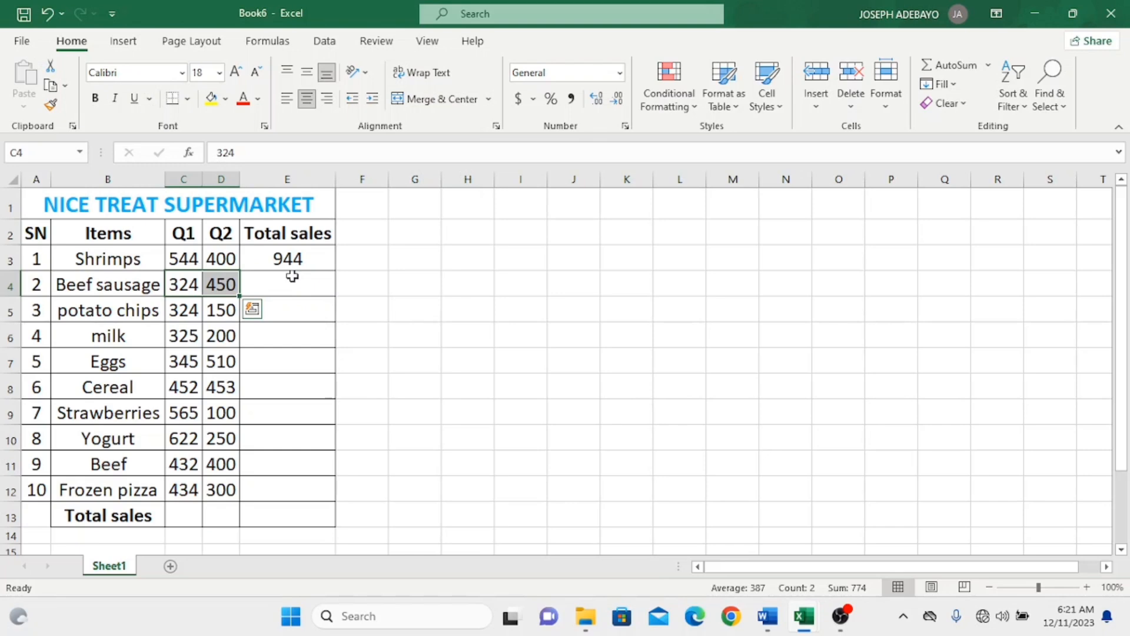
key("alt+equal")
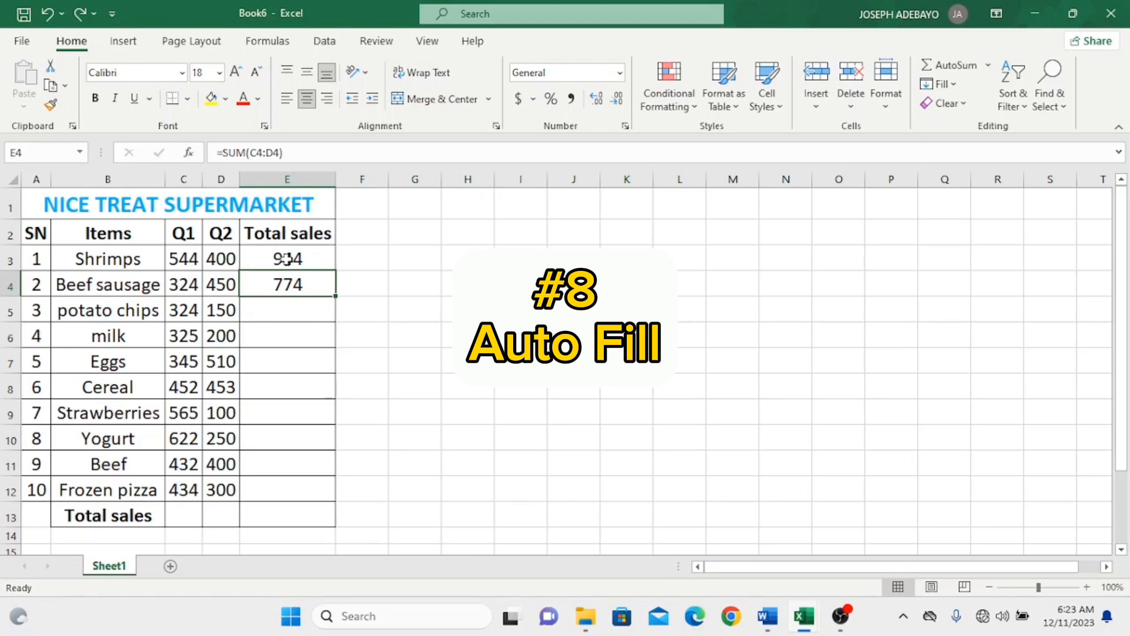
Clear the contents of E4 and auto-fill the Shrimps total formula from E3 down to E13
right_click(299, 284)
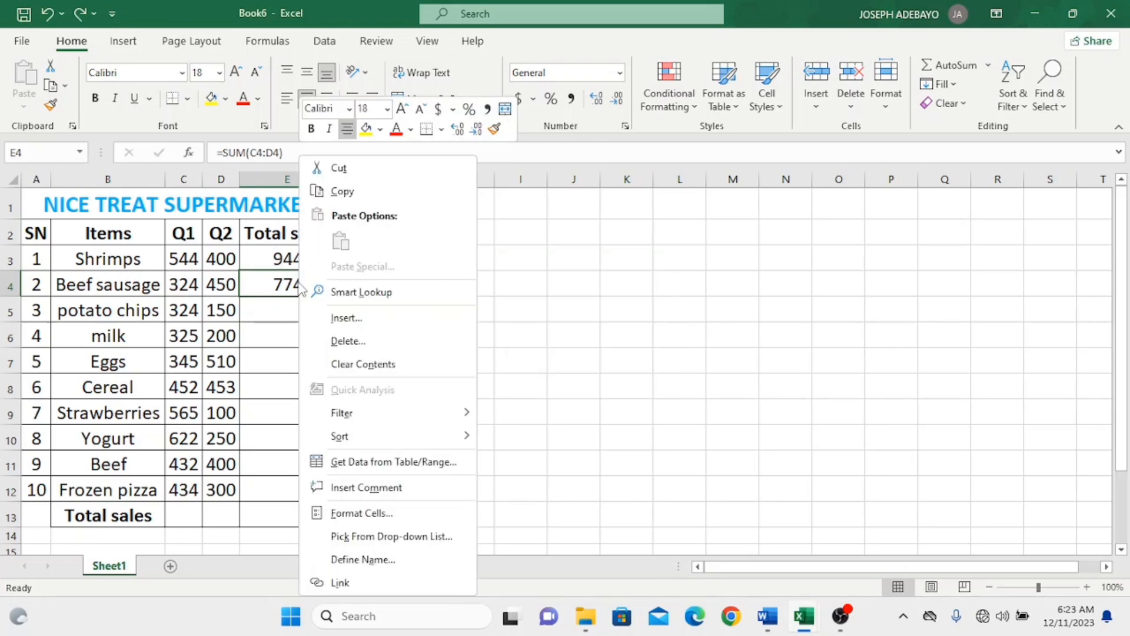
left_click(364, 364)
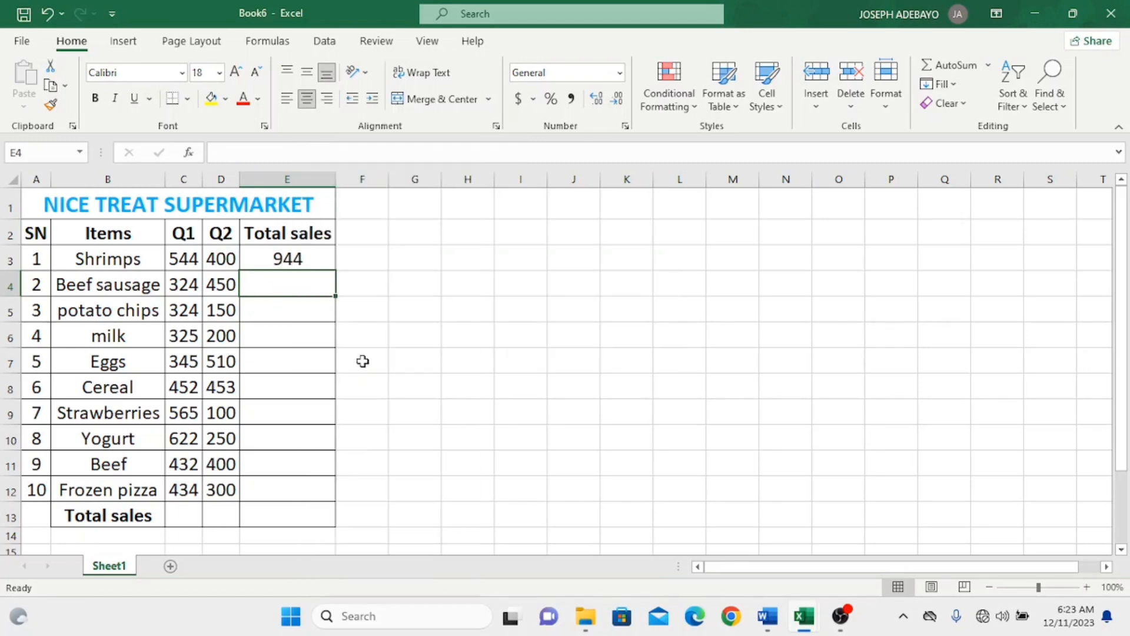
left_click(268, 259)
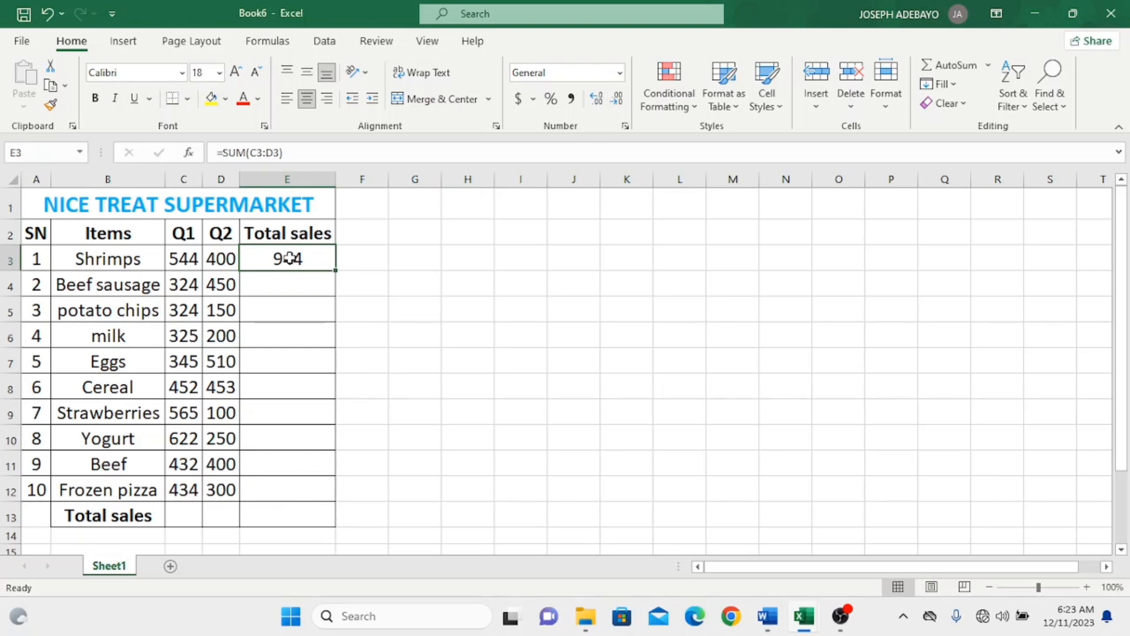
double_click(335, 270)
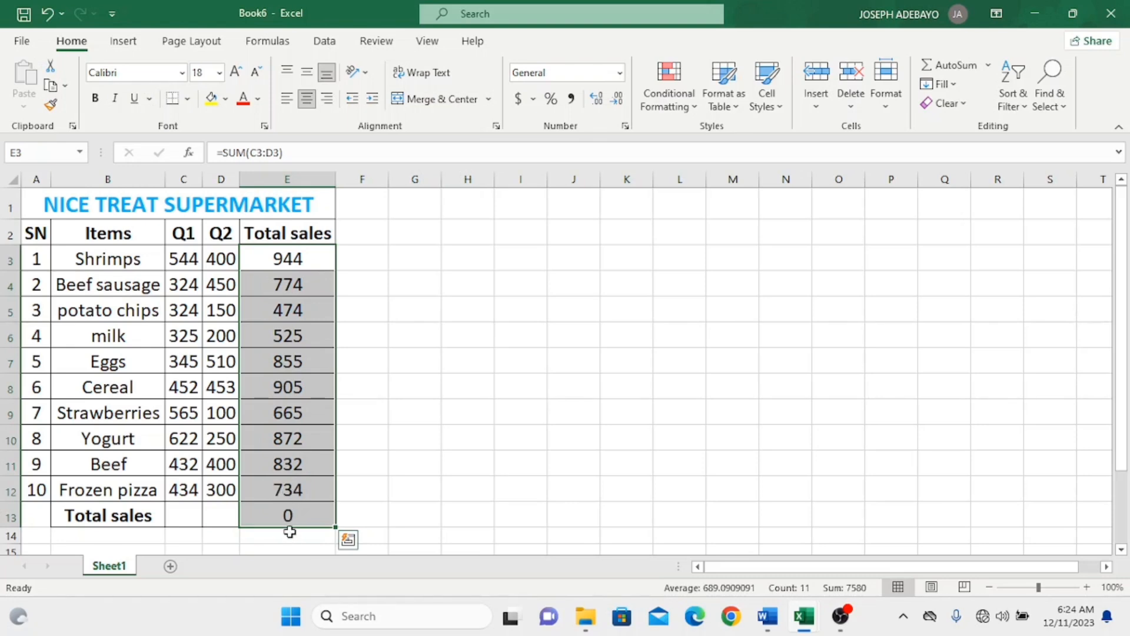
AutoSum the Q1 sales C3:C12 into C13 and fill that formula across to D13 and E13
left_click(180, 515)
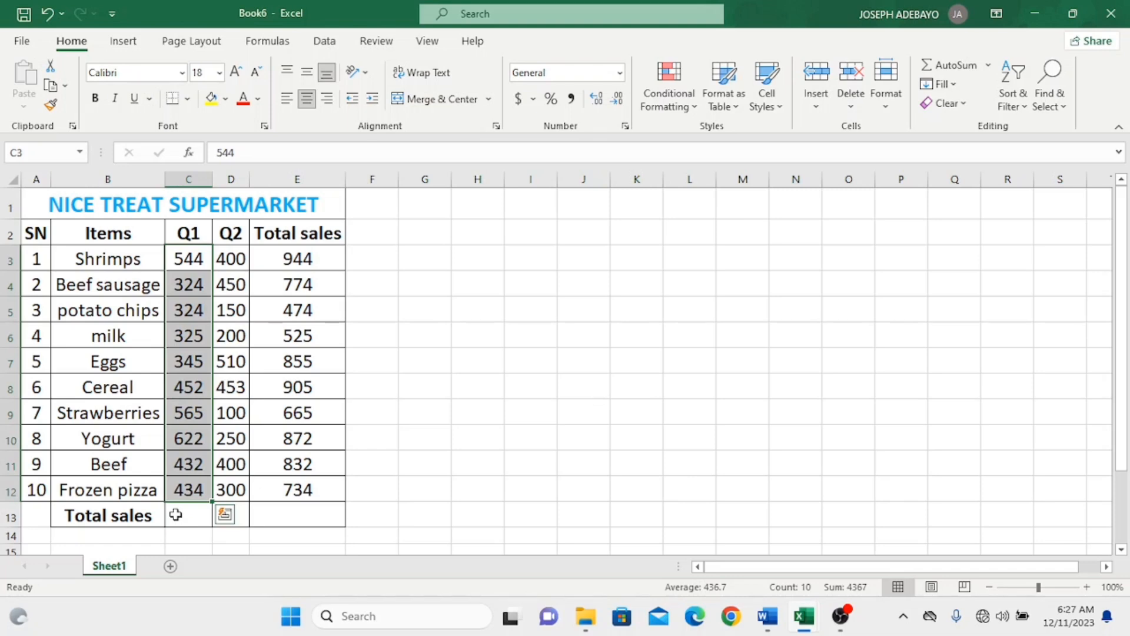
key("alt+equal")
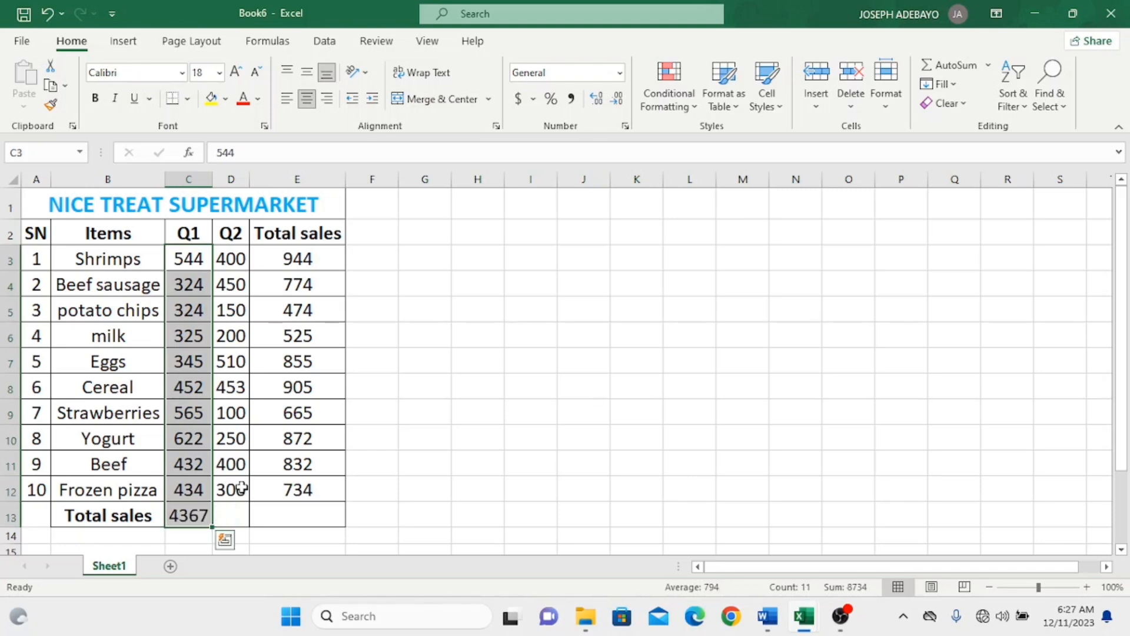
left_click(230, 509)
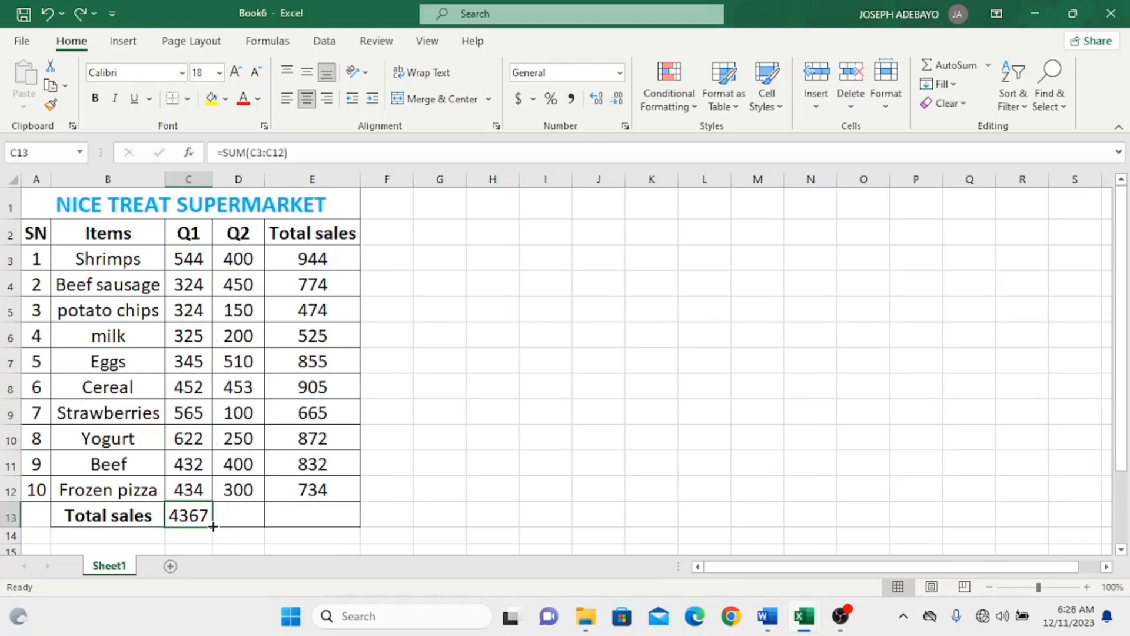
left_click_drag(213, 526, 328, 526)
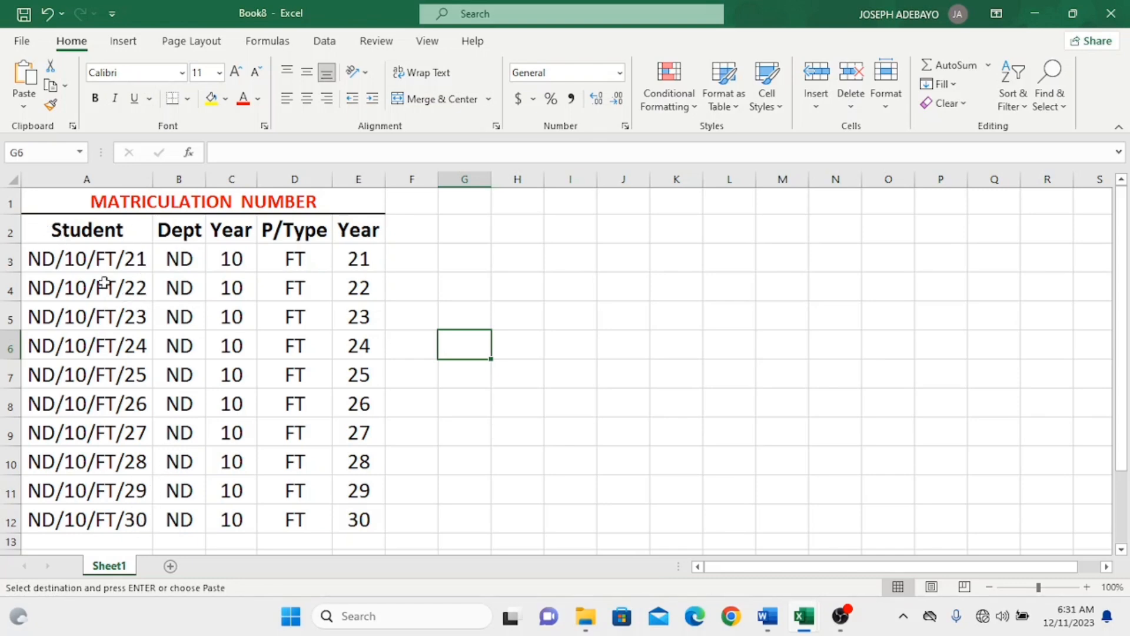
Sort the matriculation number table A2:E12 from Z to A
left_click_drag(41, 224, 351, 521)
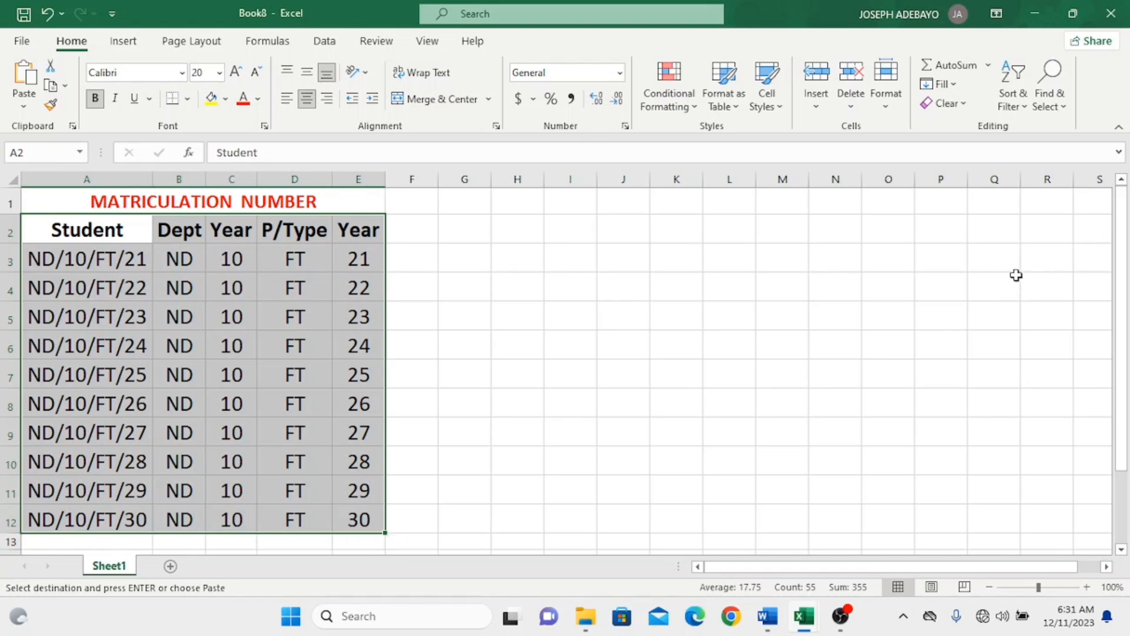
left_click(1027, 111)
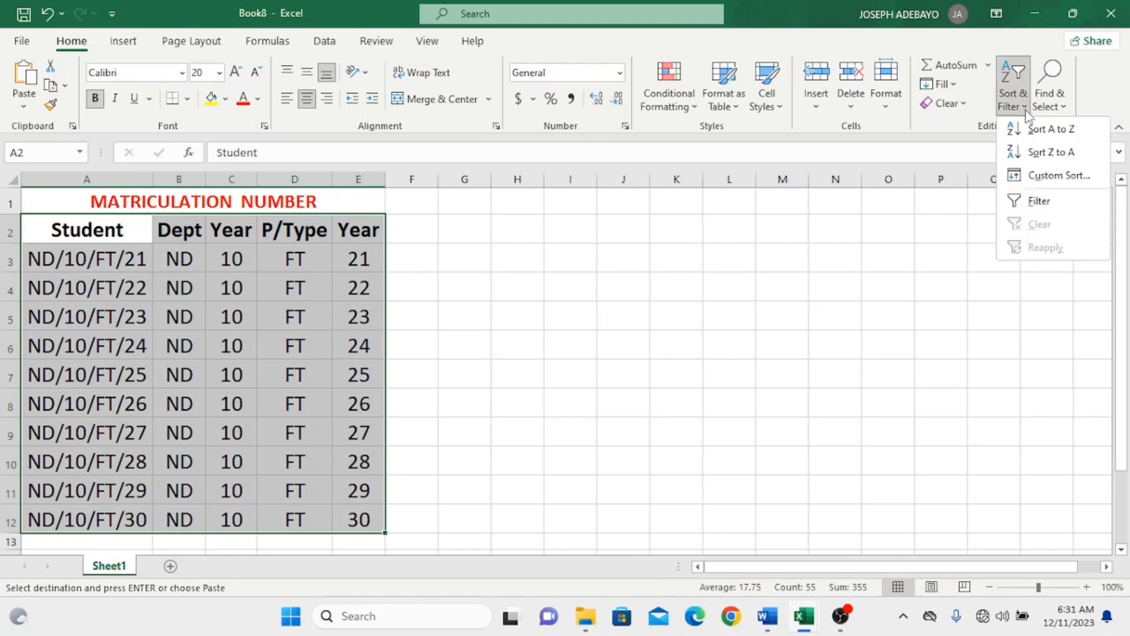
left_click(1063, 154)
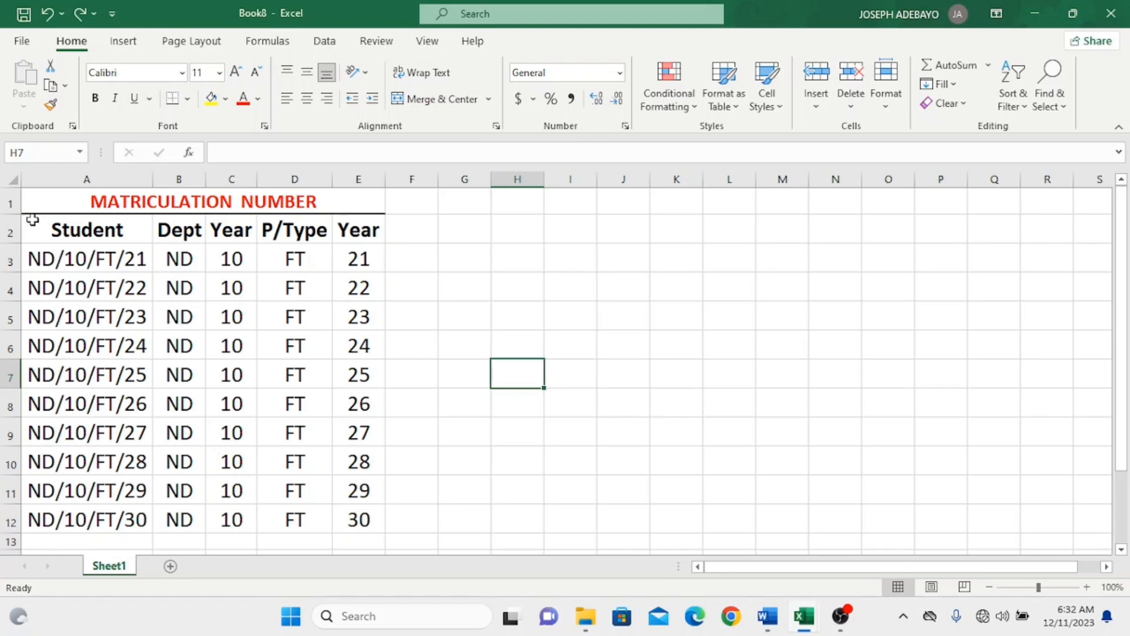
Add a filter to the matriculation number table A1:E12
left_click_drag(30, 189, 310, 527)
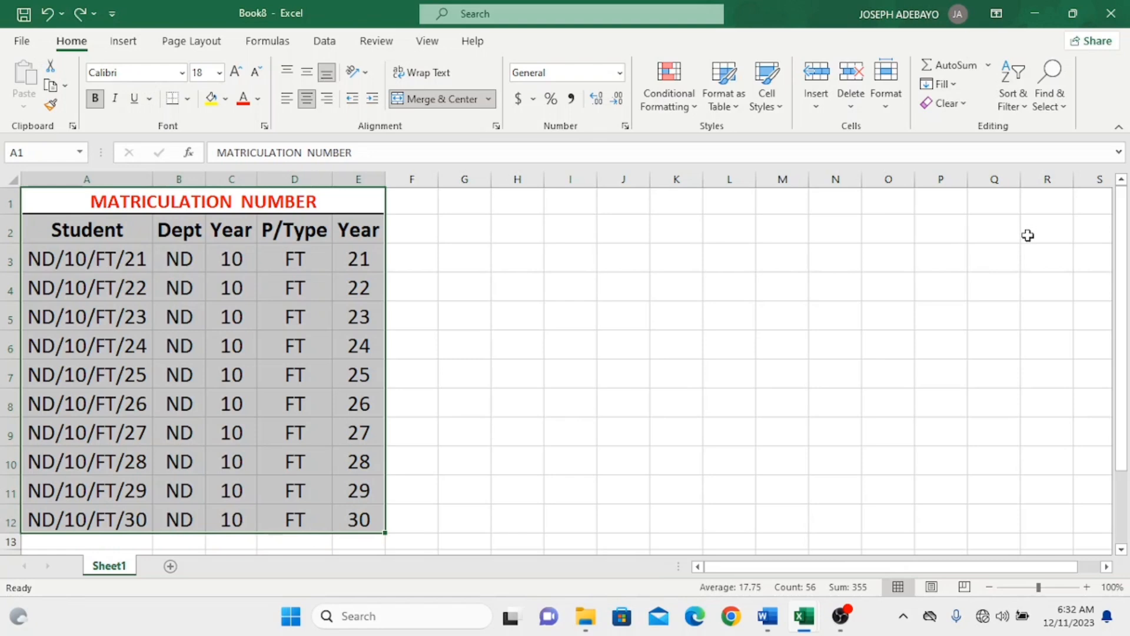
left_click(1026, 109)
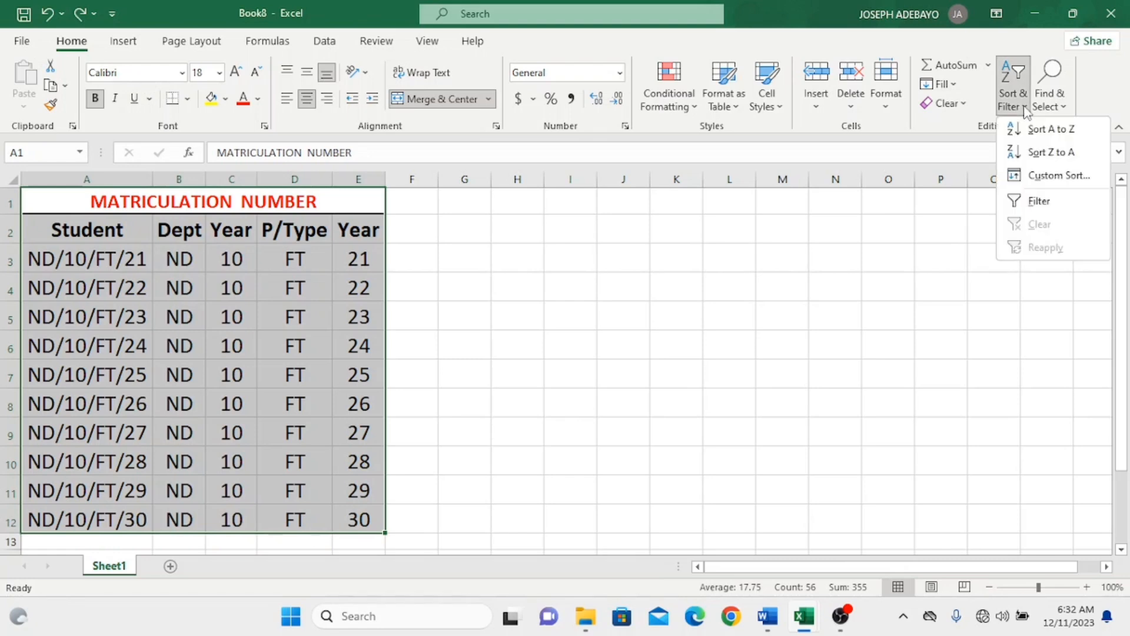
left_click(1039, 202)
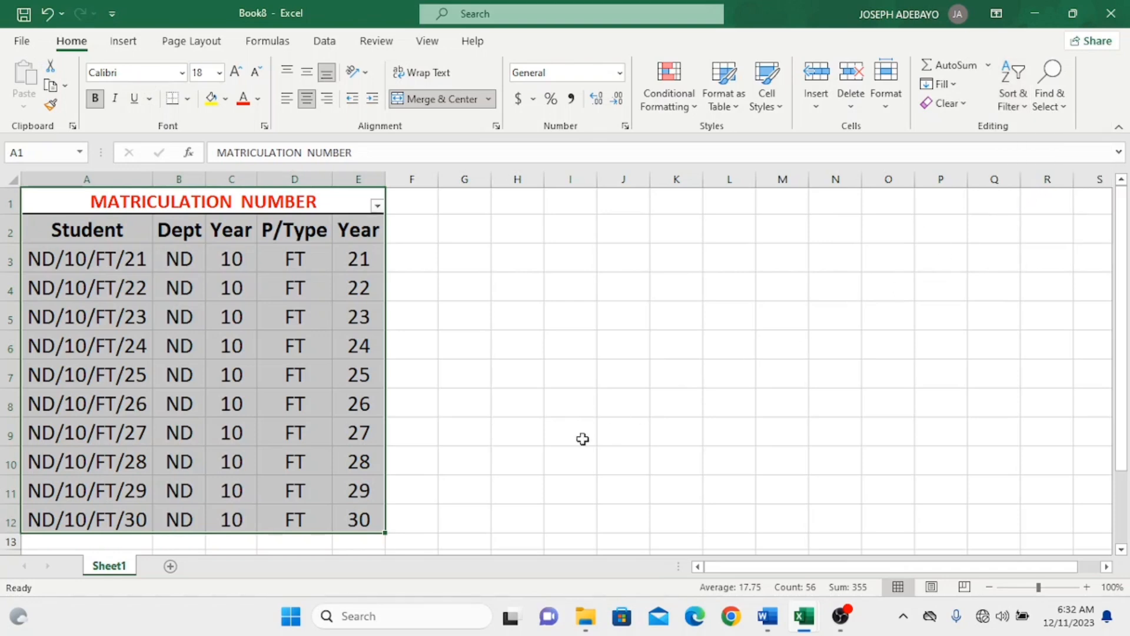
left_click(146, 230)
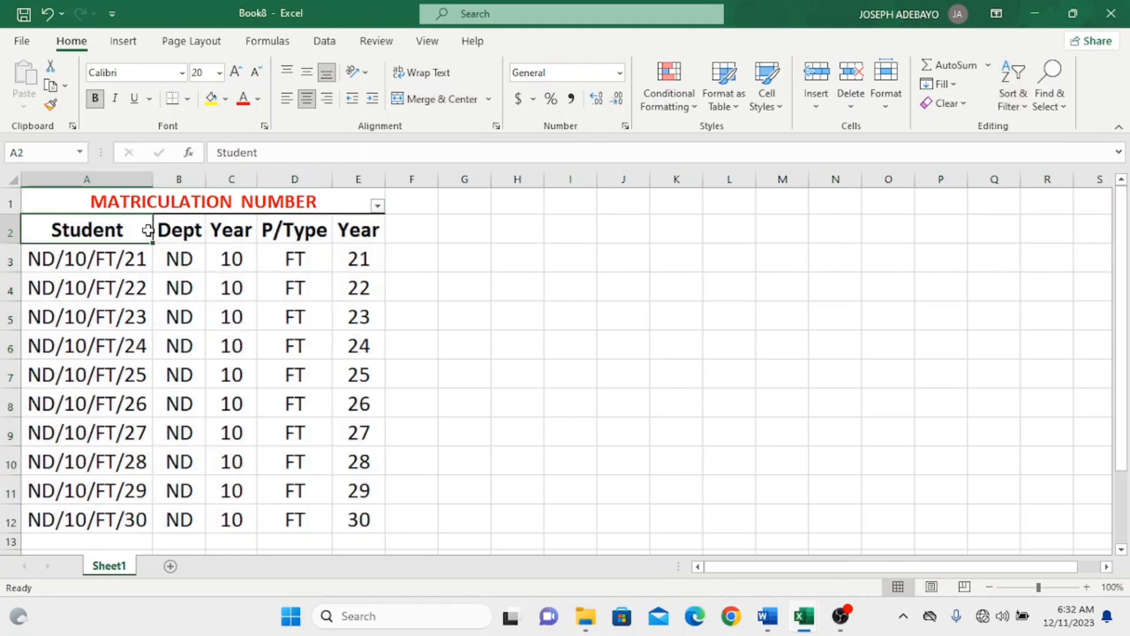
left_click(377, 206)
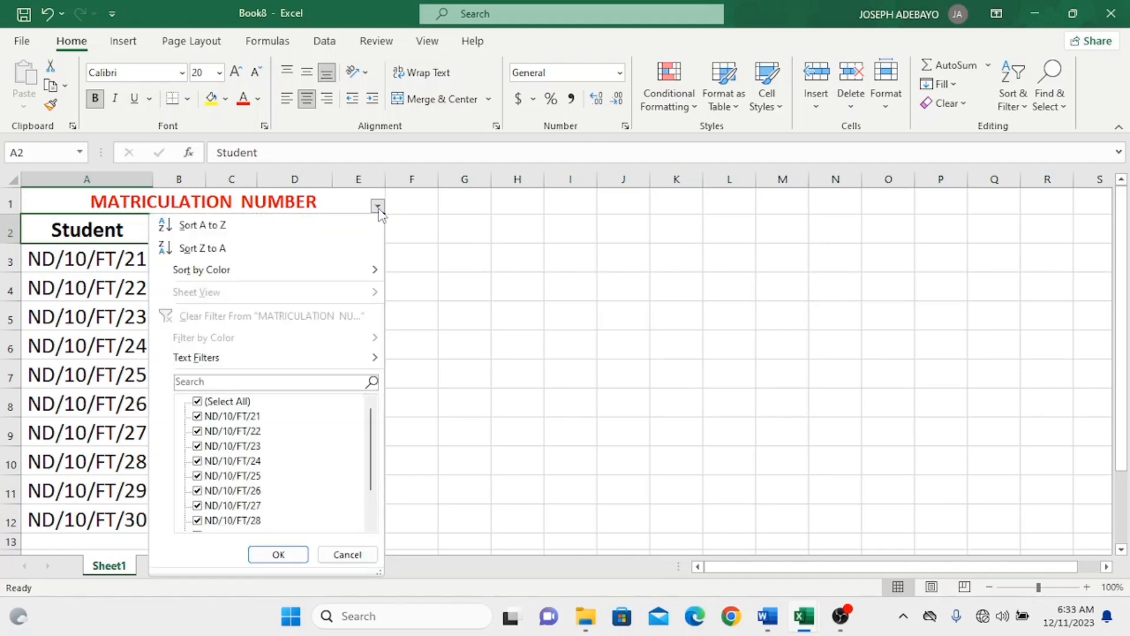
left_click(379, 207)
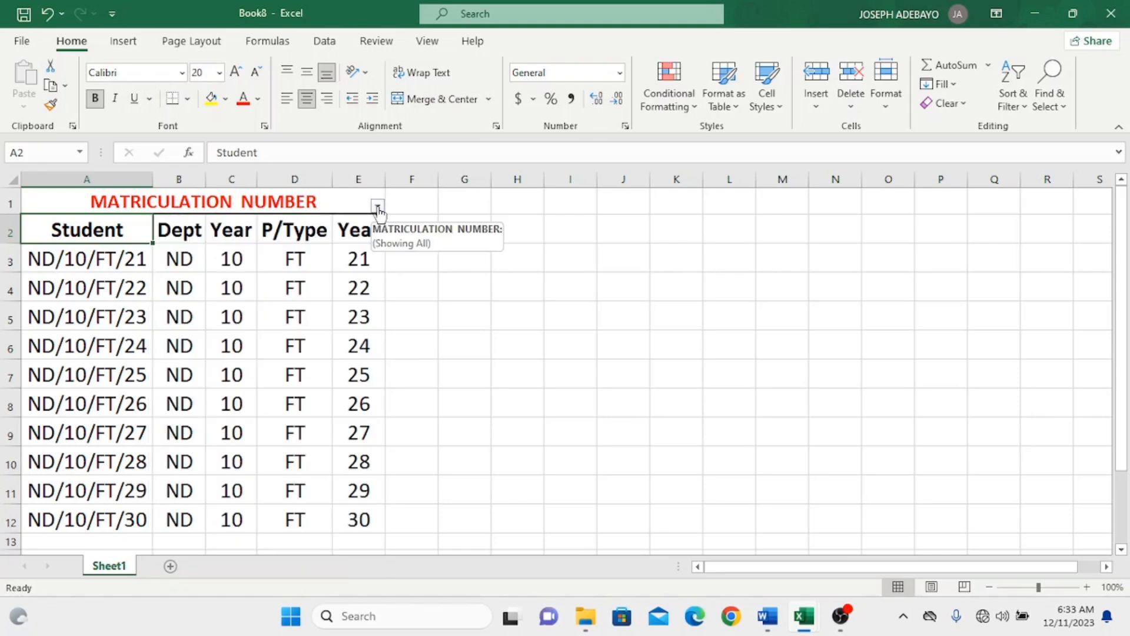
Filter the matriculation number table to only the student entries ending in 22, 24, 26, 28 and 30
left_click(378, 207)
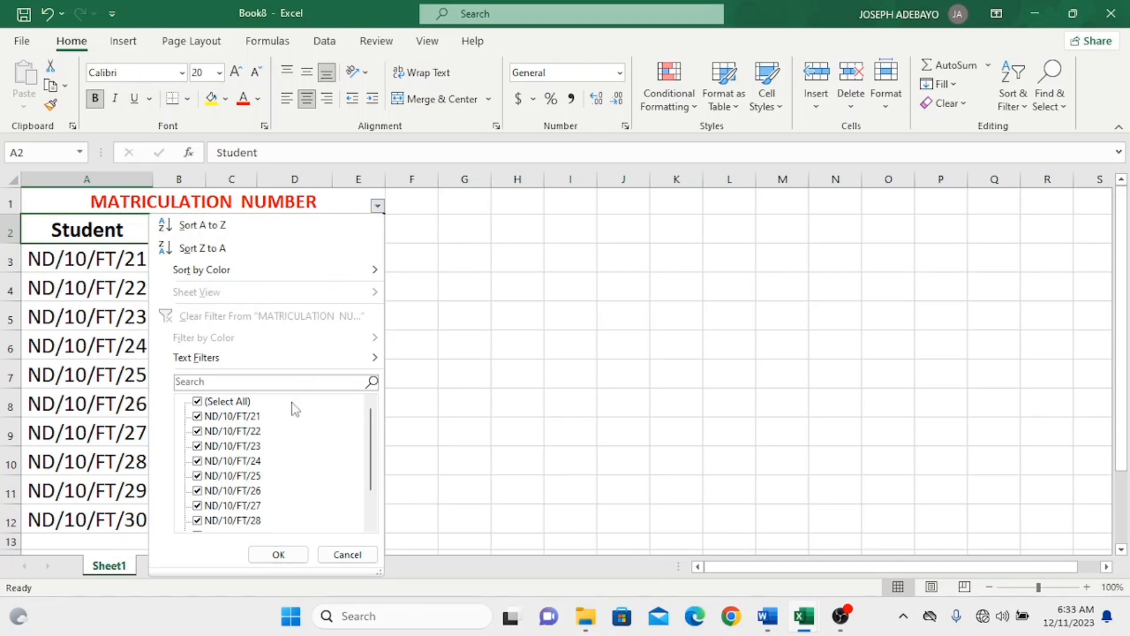
left_click(210, 402)
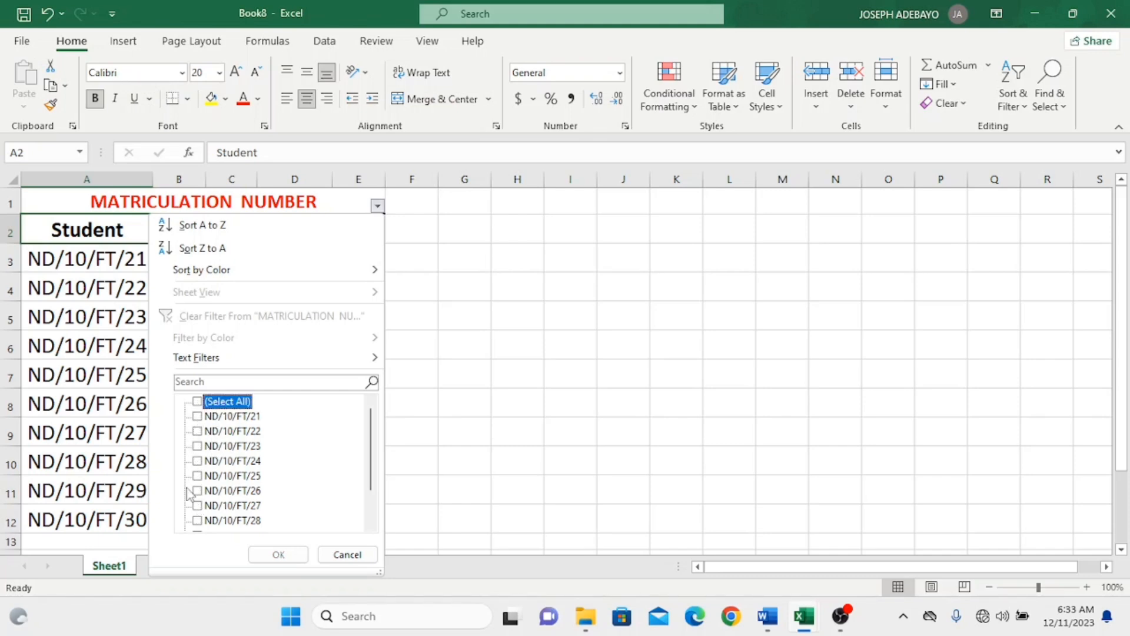
left_click(197, 431)
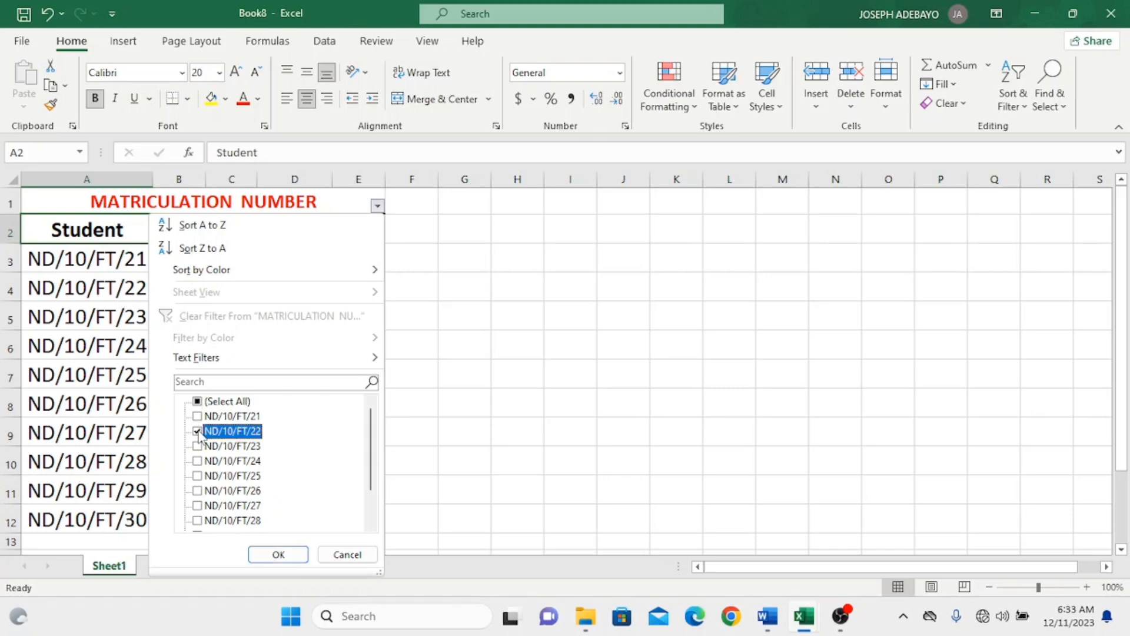
left_click(197, 460)
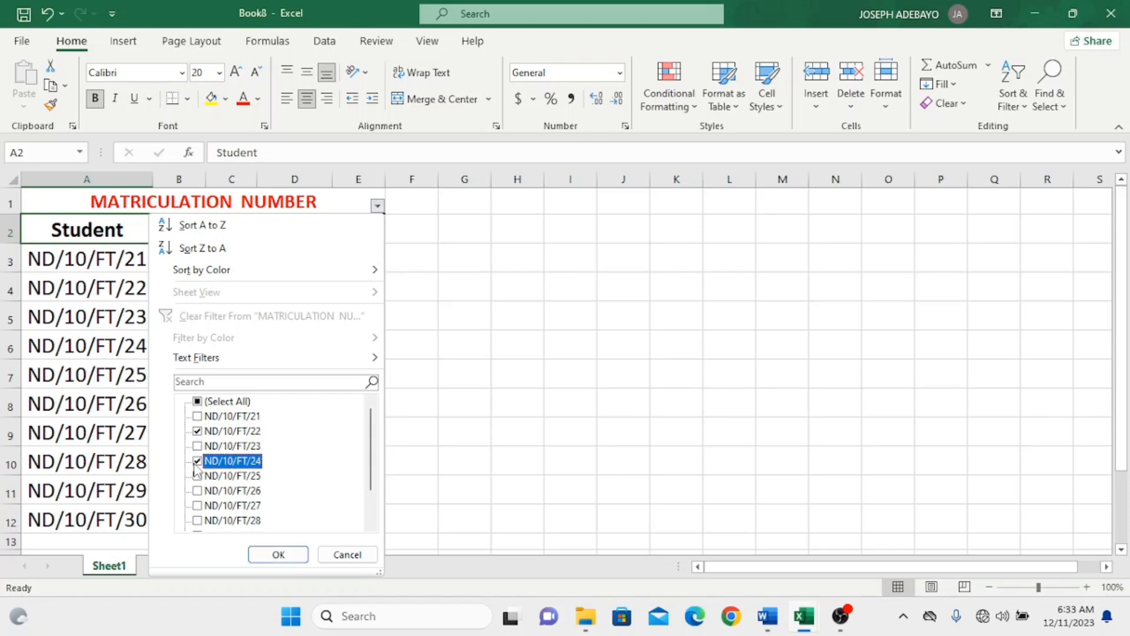
left_click(197, 490)
scroll(200, 496, "down", 1)
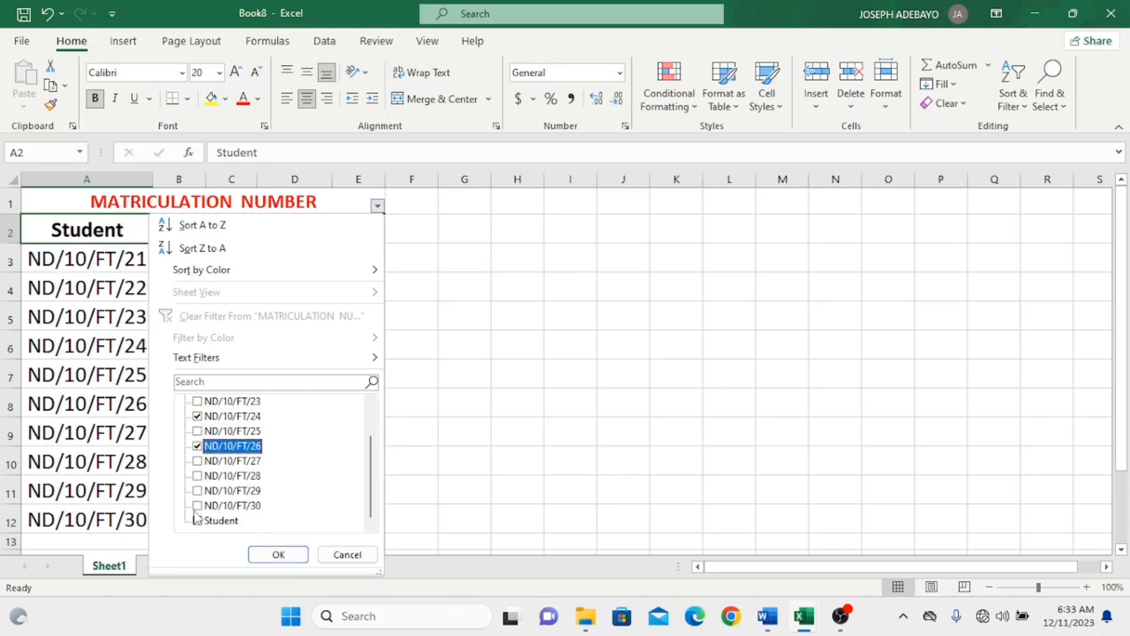
left_click(198, 476)
left_click(198, 505)
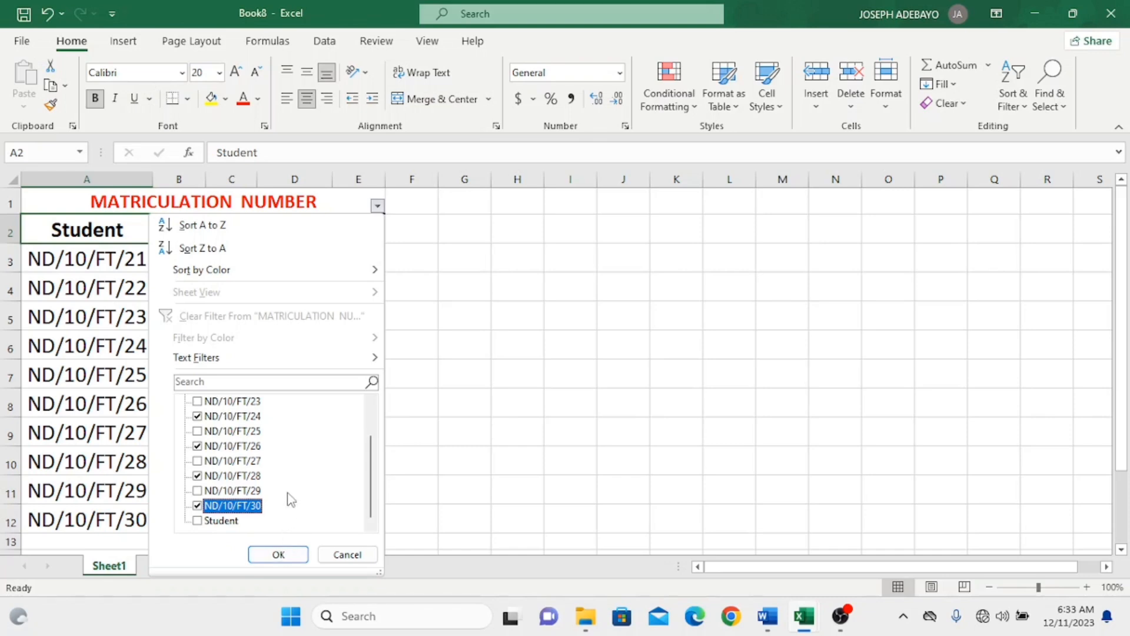
left_click(279, 552)
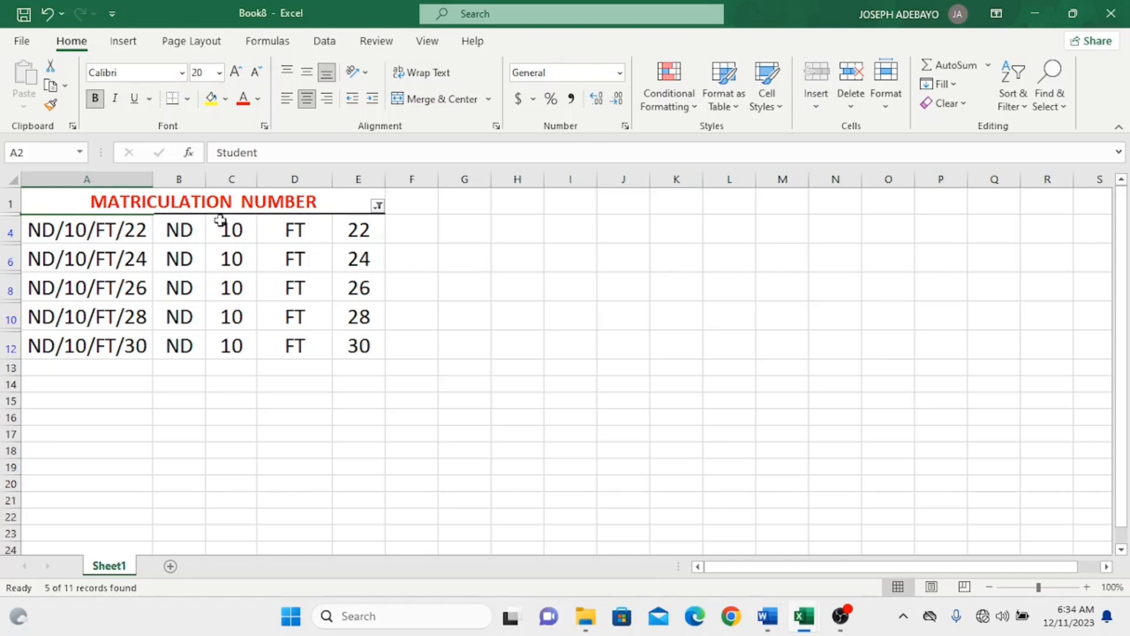
Reset the matriculation number filter to include all entries
left_click(378, 206)
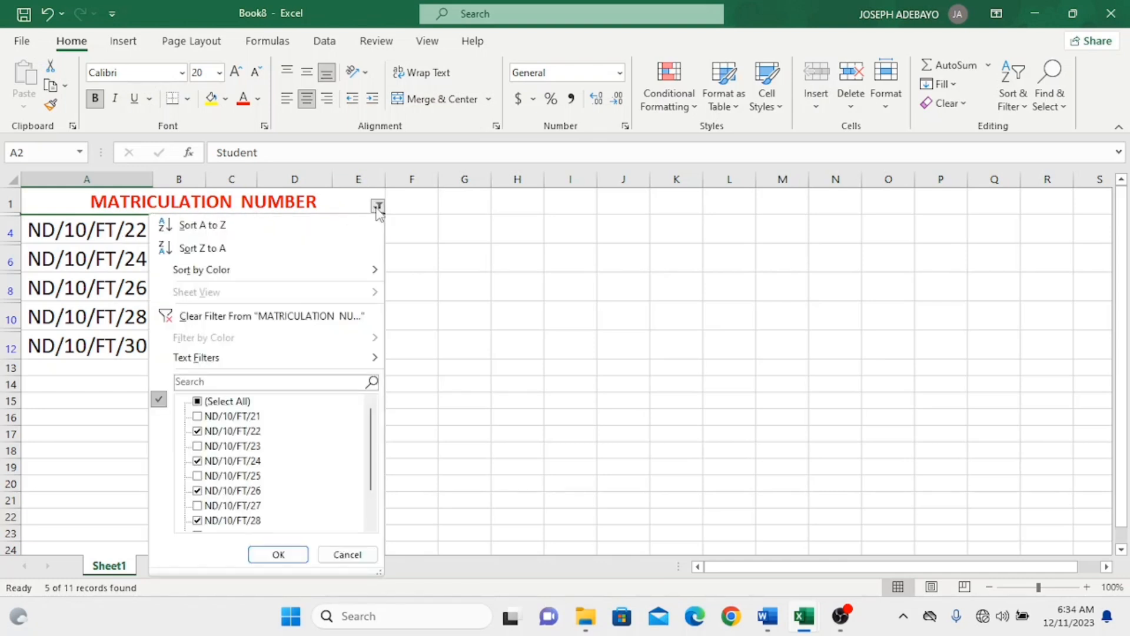
left_click(197, 402)
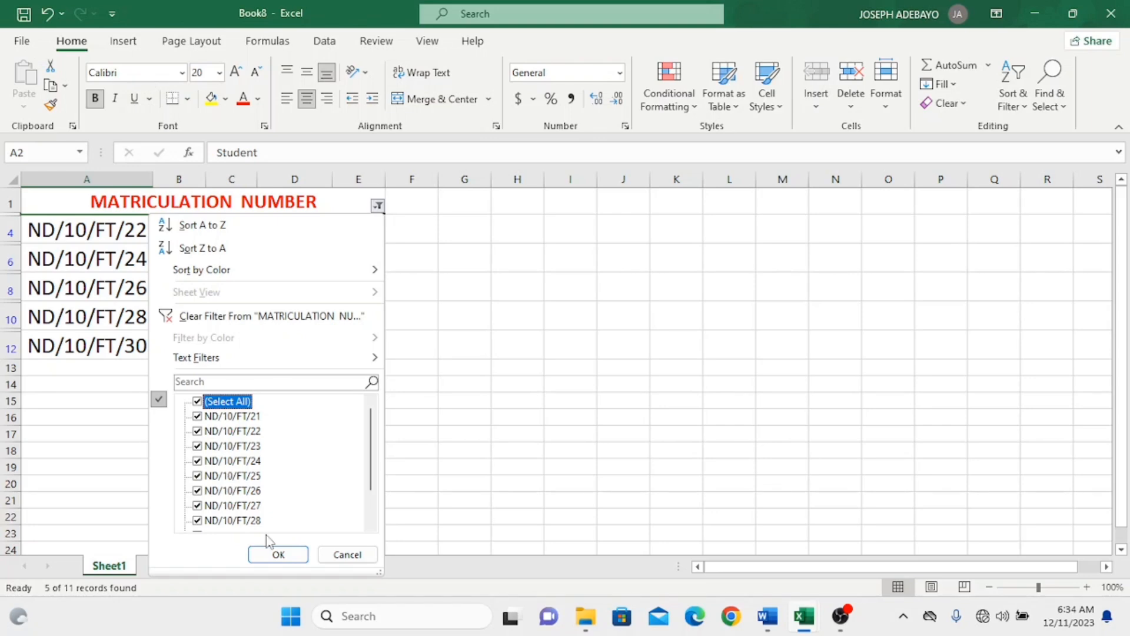
left_click(278, 554)
scroll(260, 457, "down", 2)
scroll(236, 412, "up", 2)
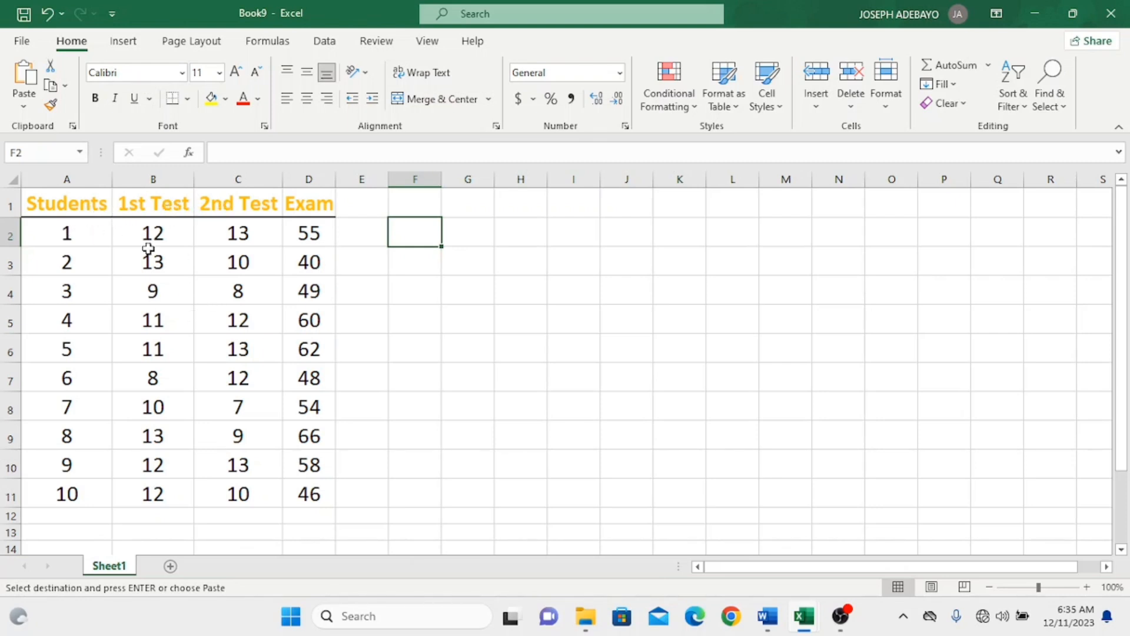
Copy the formatting of the header row A1:D1 onto the student scores A2:D11 with Format Painter
left_click_drag(189, 243, 362, 494)
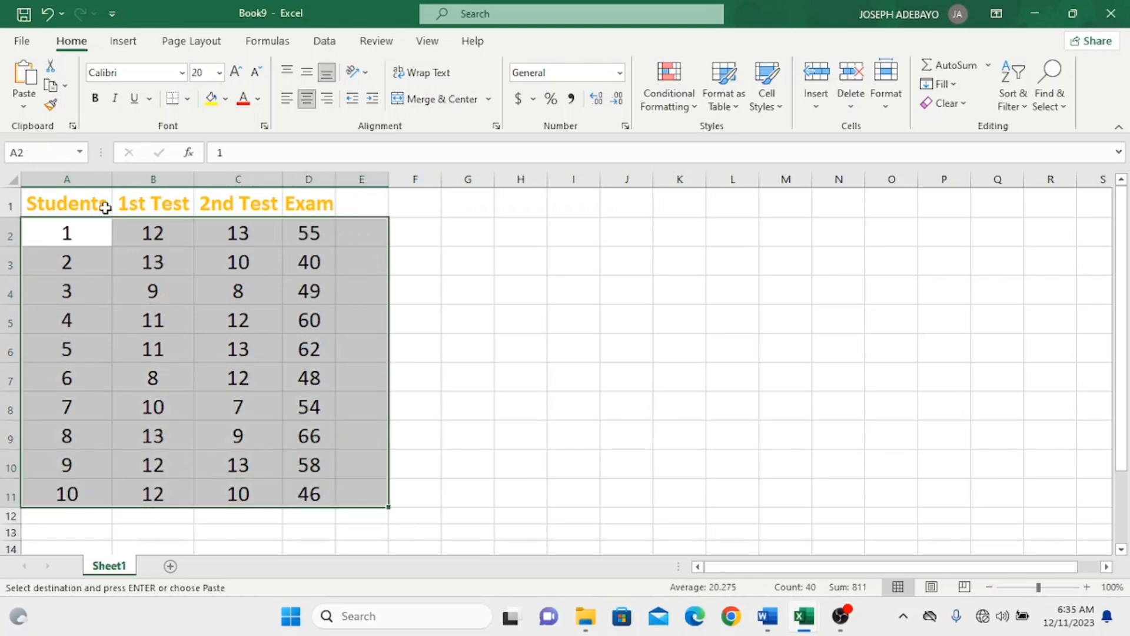
left_click(320, 203)
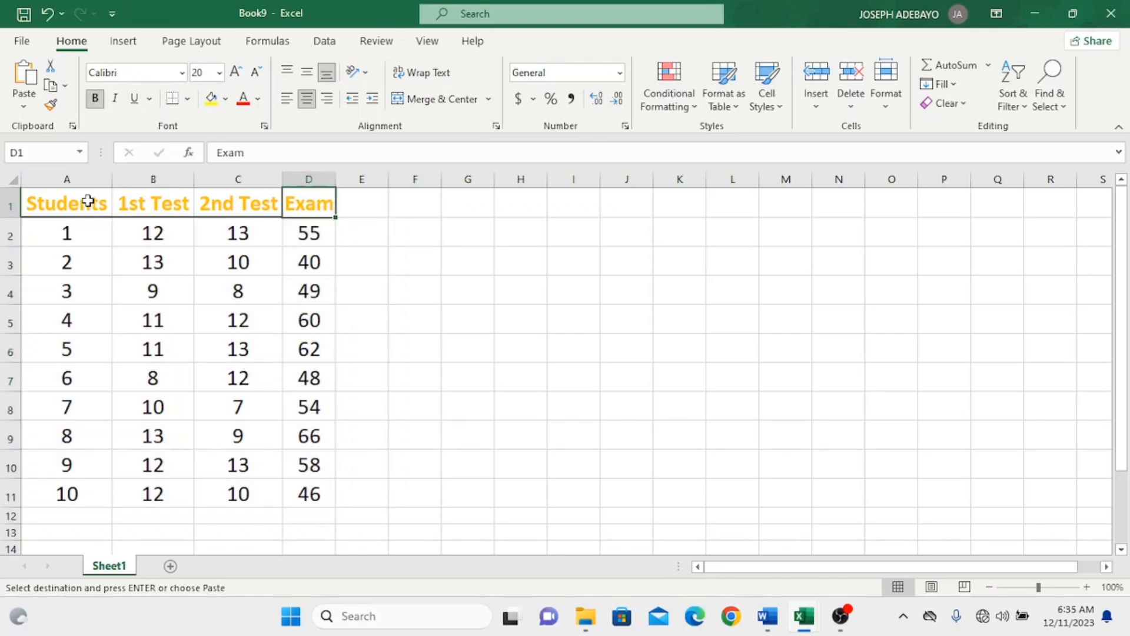
left_click_drag(37, 199, 312, 203)
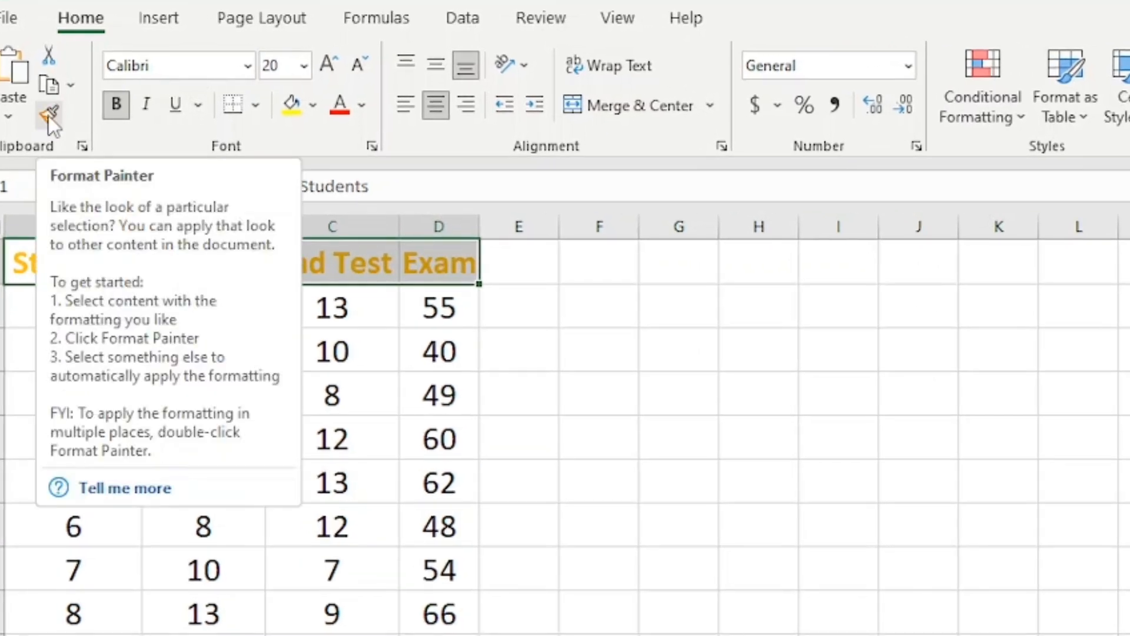
left_click(48, 114)
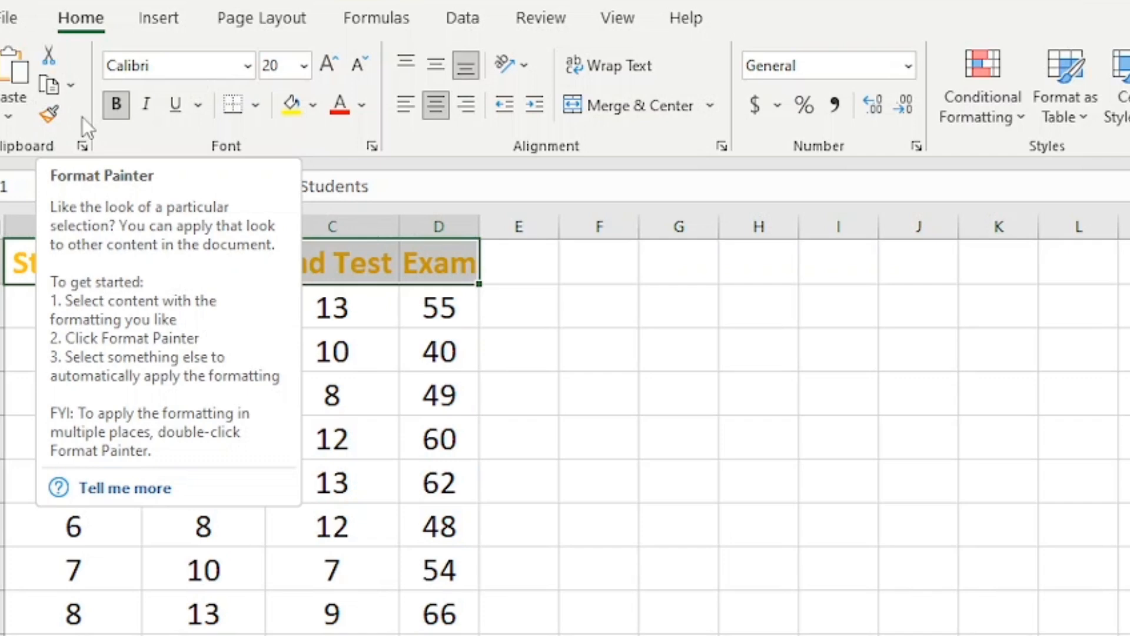
left_click(49, 113)
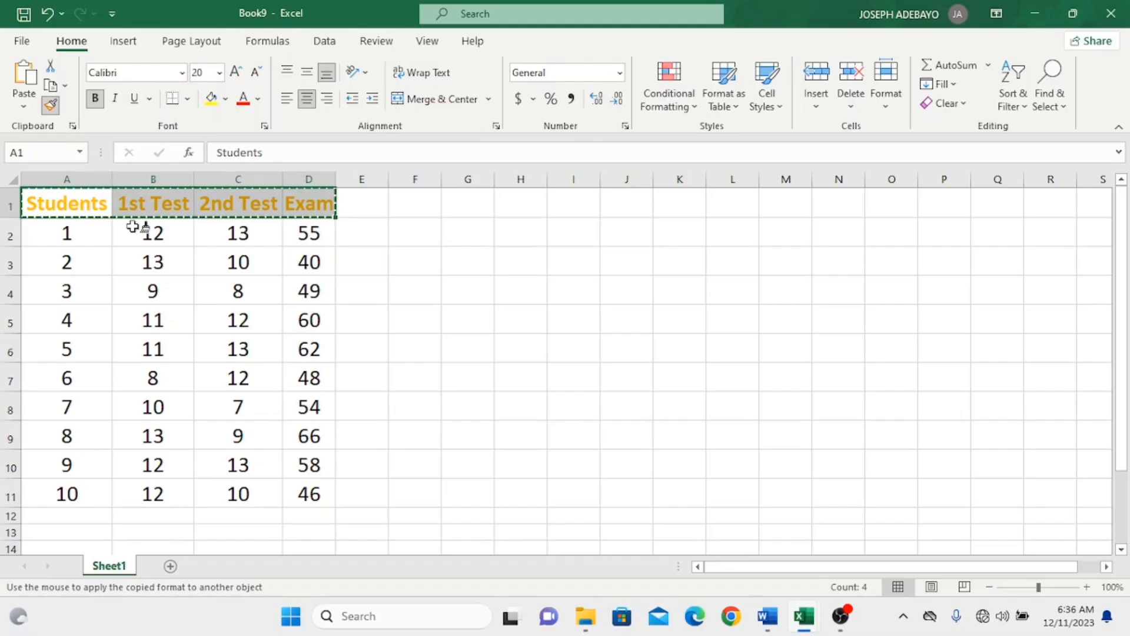
mouse_move(32, 225)
left_mouse_down()
mouse_move(199, 255)
mouse_move(298, 295)
mouse_move(315, 386)
mouse_move(309, 491)
left_mouse_up()
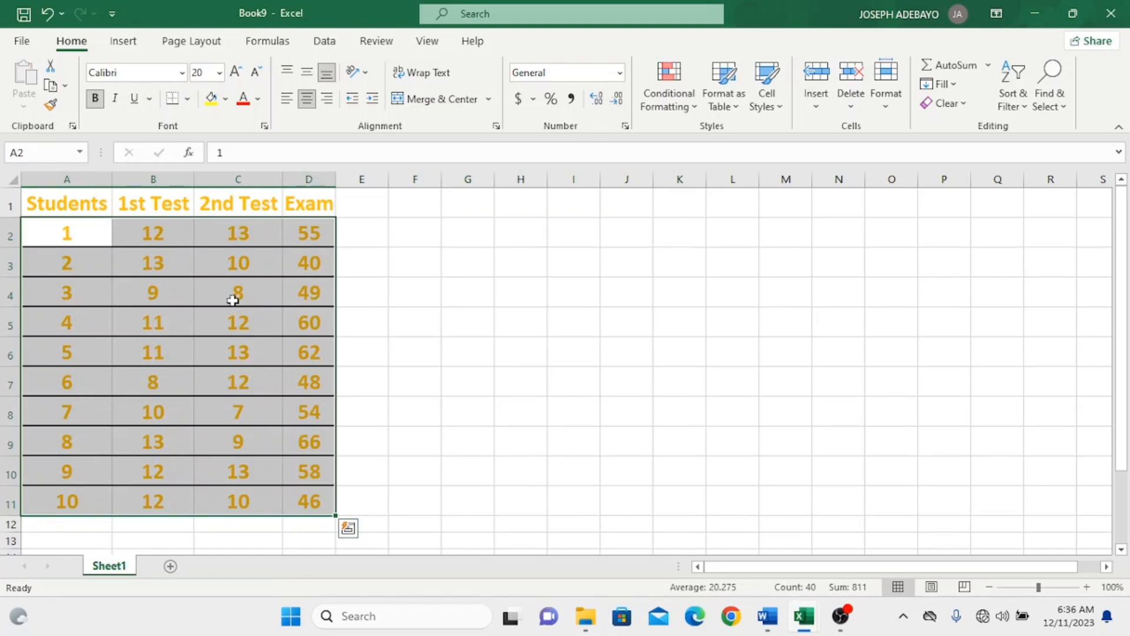
left_click(418, 281)
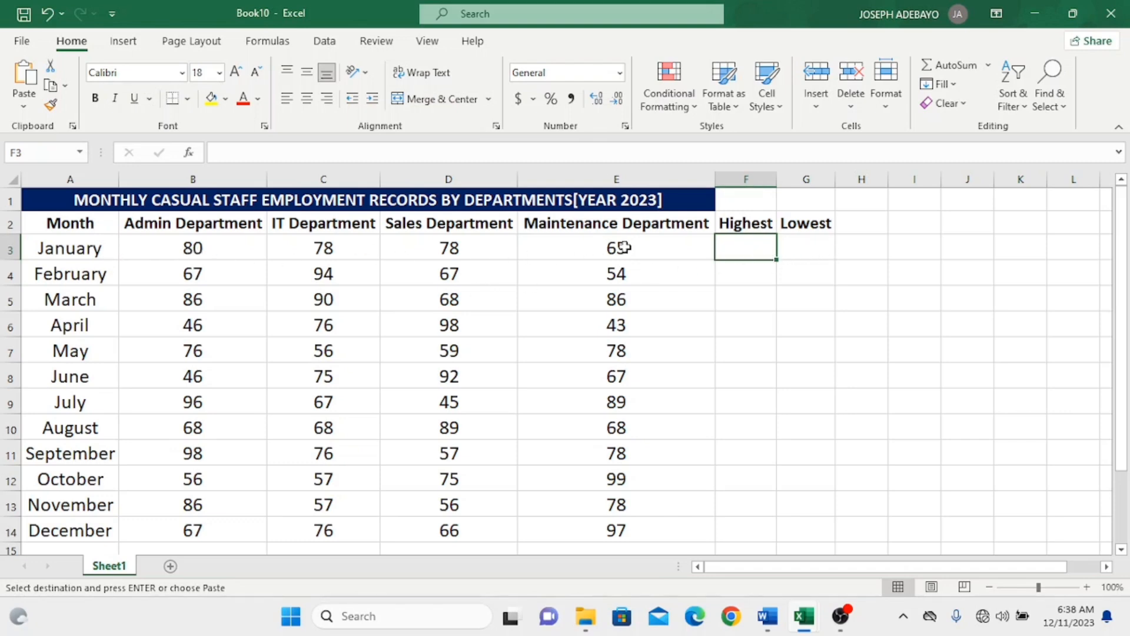
Enter =MAX(B3:E3) in the Highest cell F3 for January and fill the formula down to F14
double_click(733, 245)
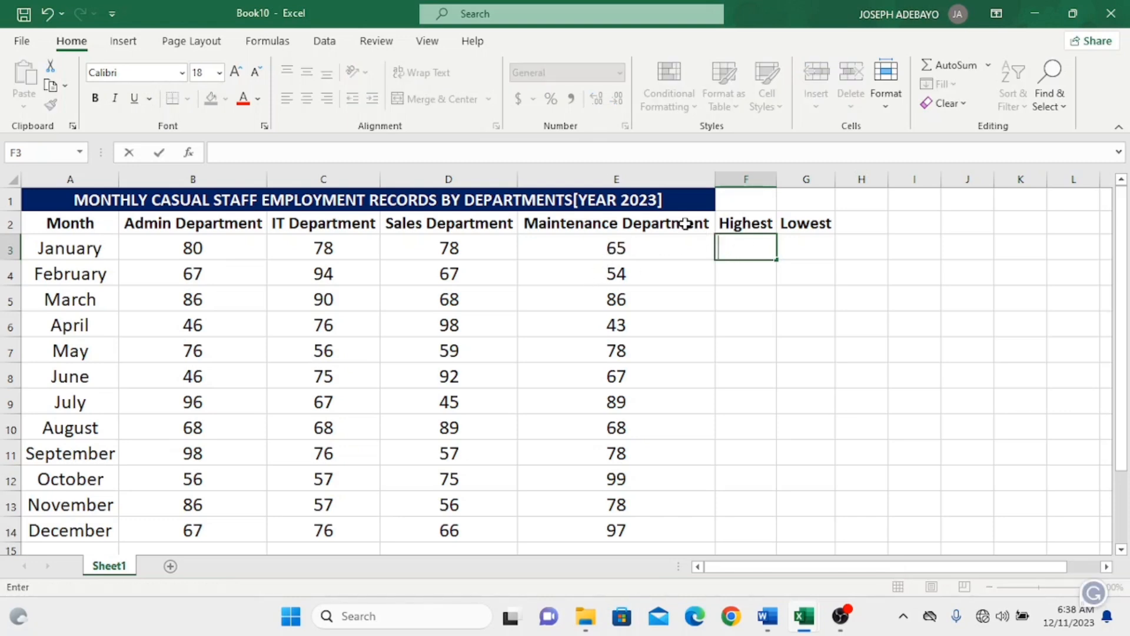
type("=")
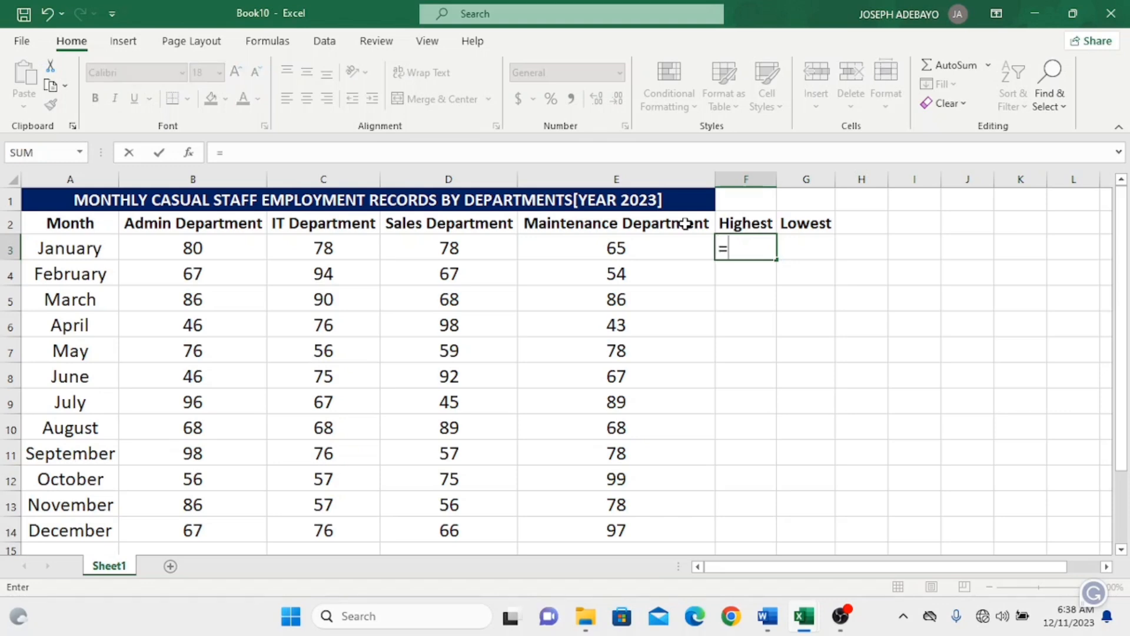
type("max")
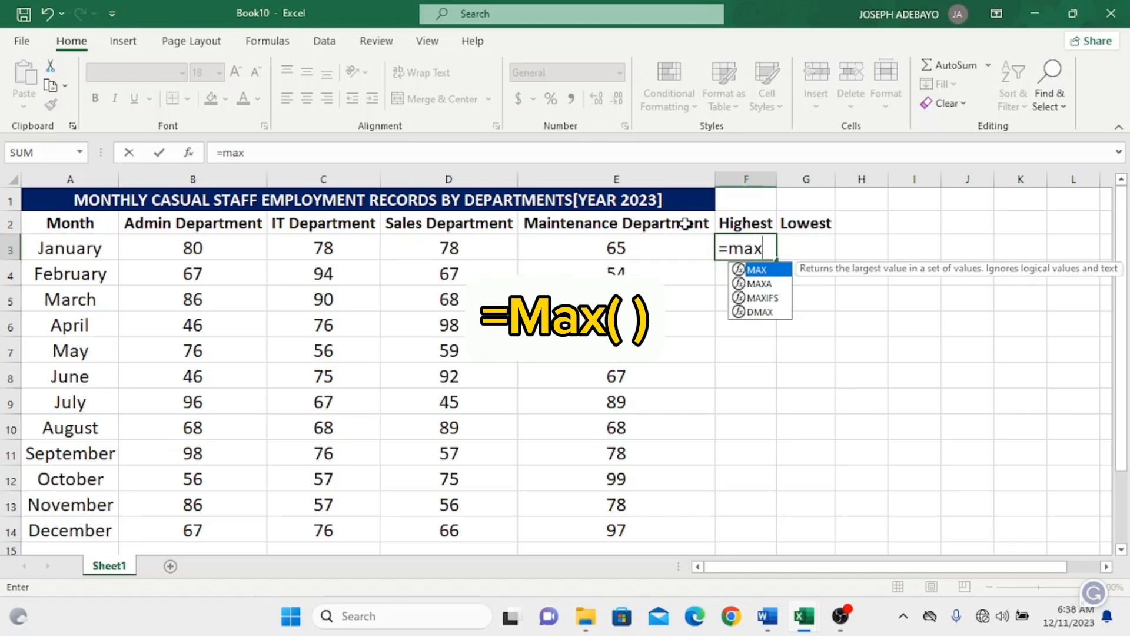
type("(")
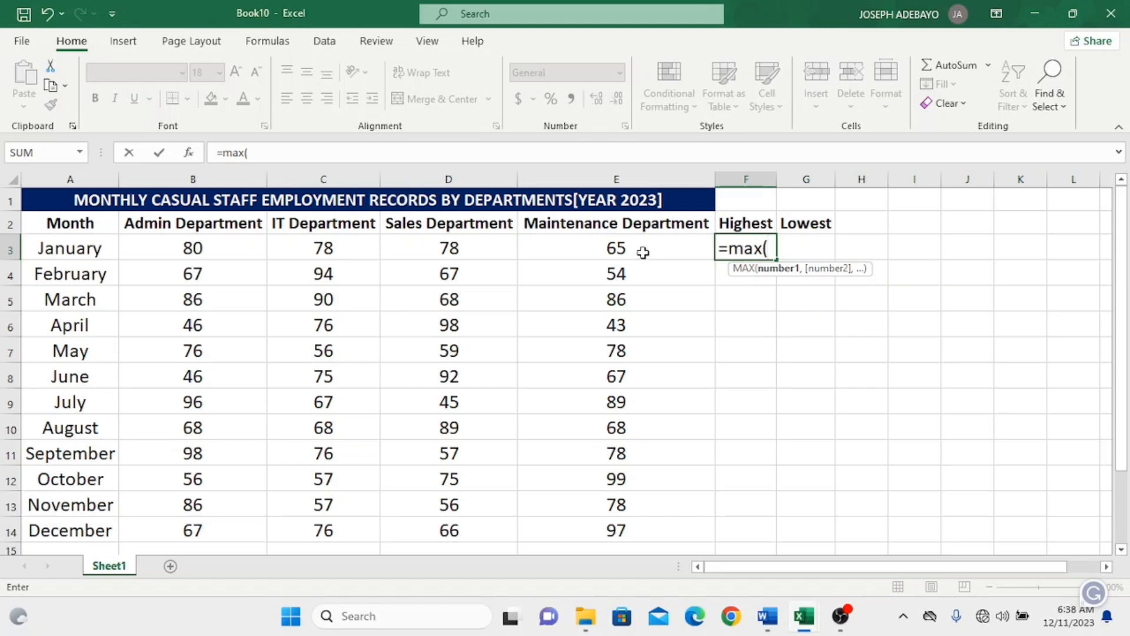
left_click(145, 247)
left_click_drag(331, 268, 598, 246)
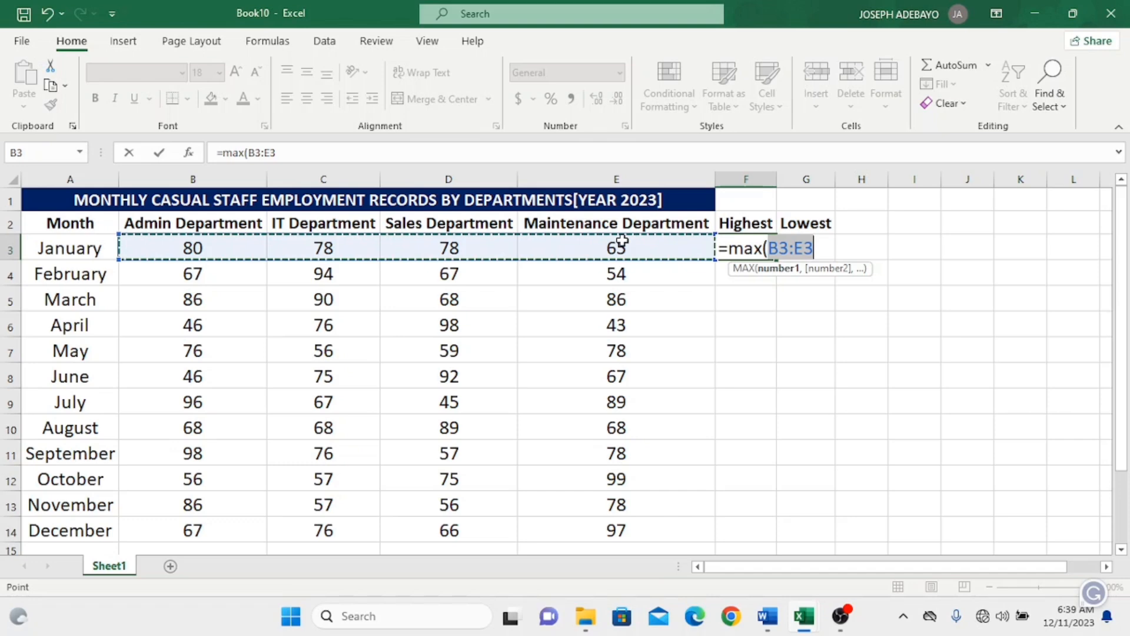
type(")")
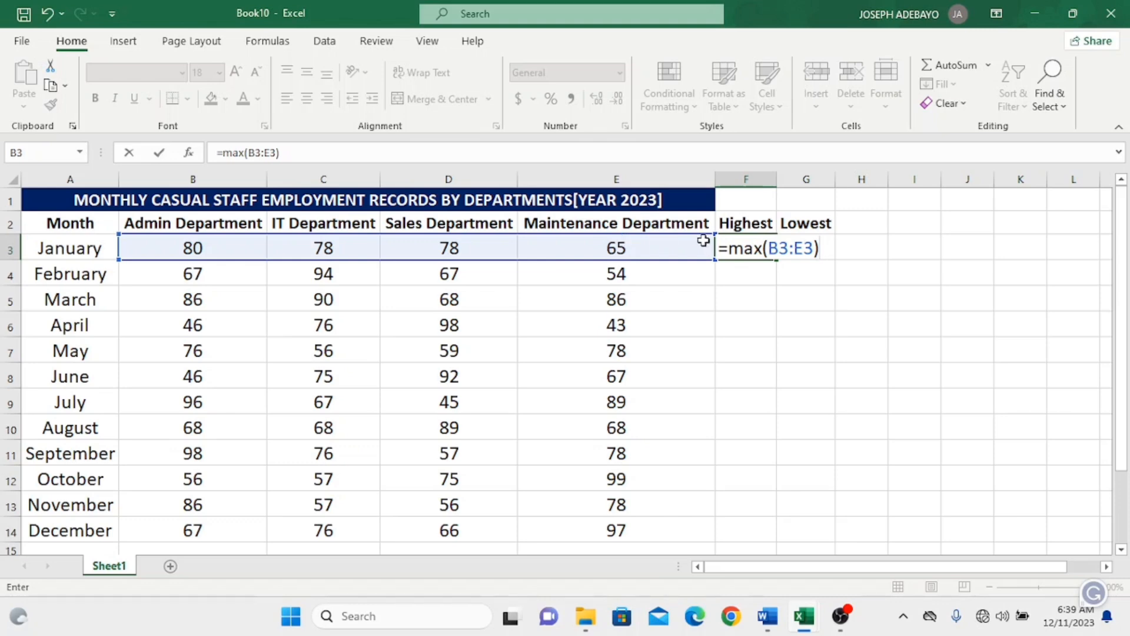
key("Return")
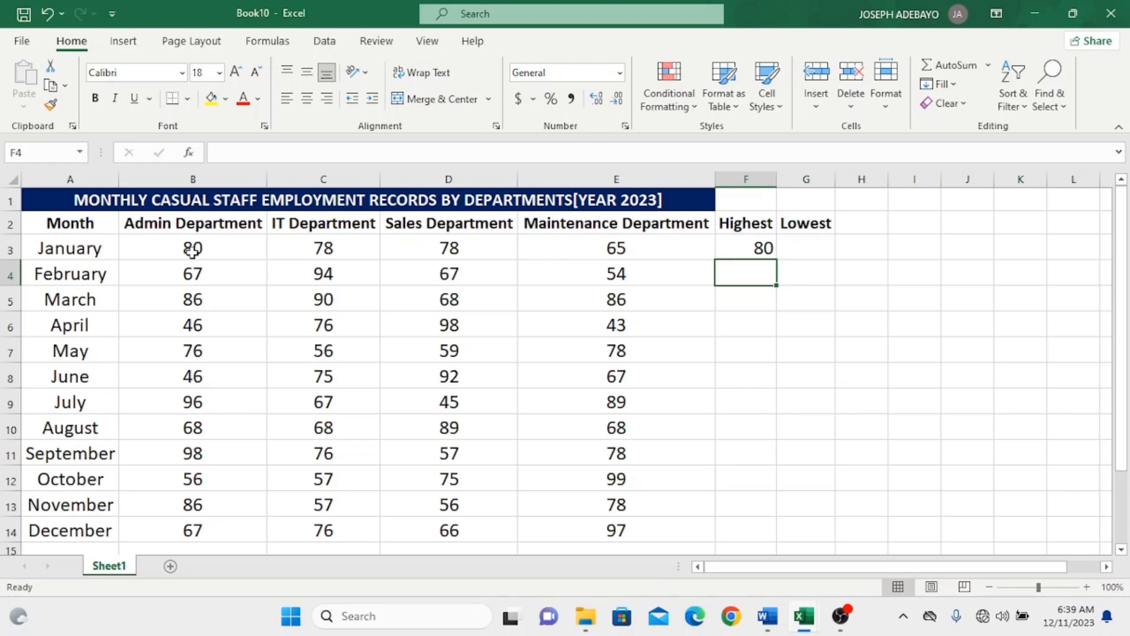
left_click(745, 249)
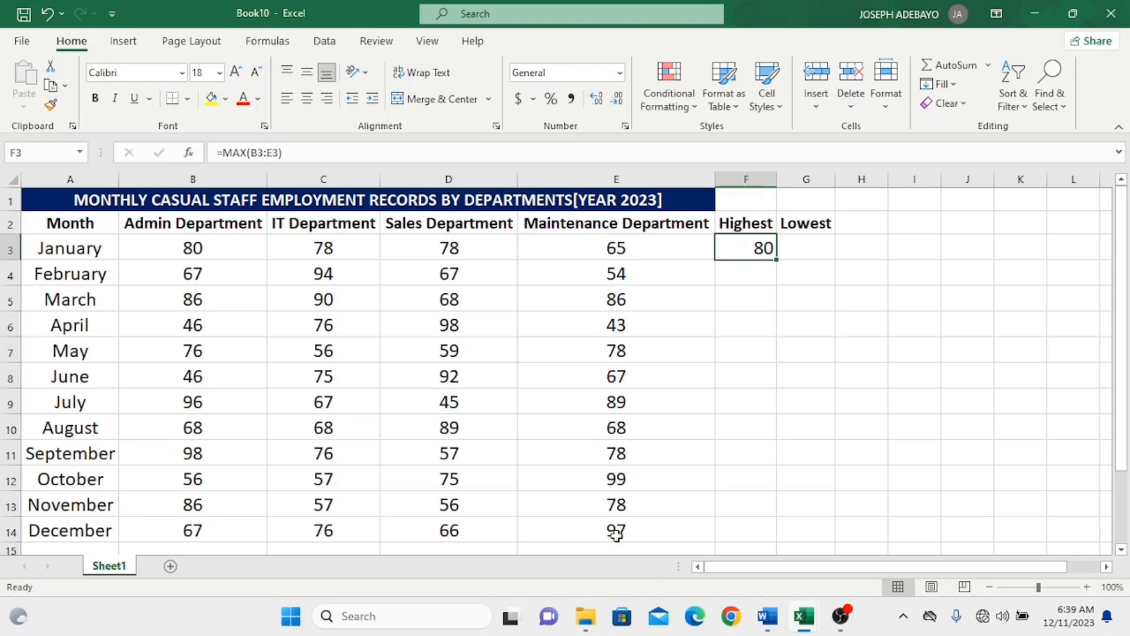
double_click(774, 257)
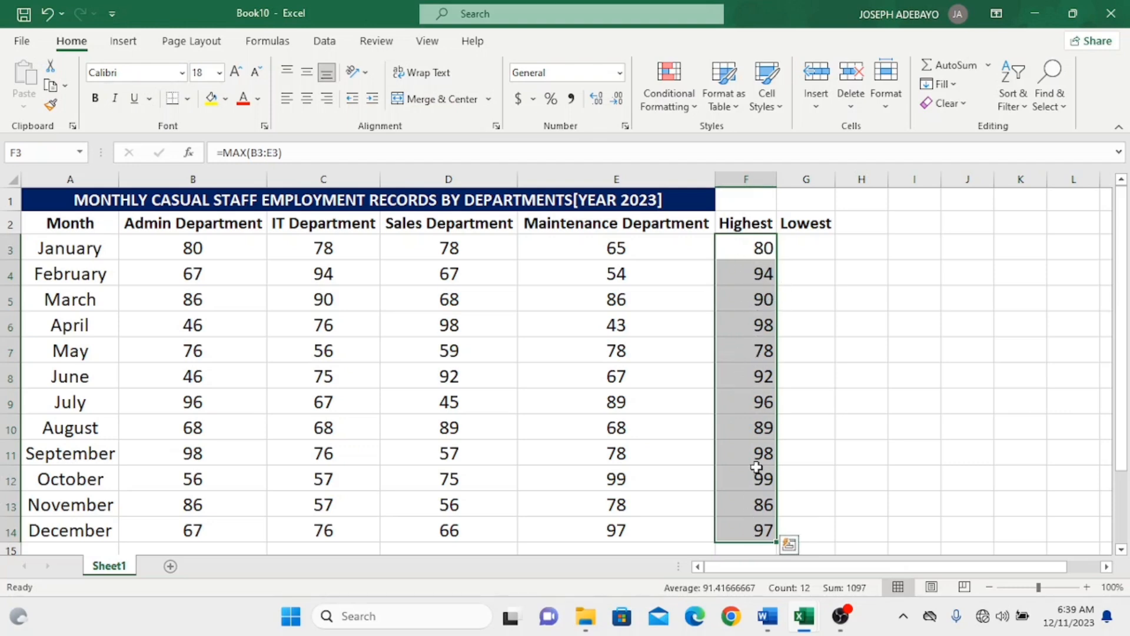
Enter =MIN(B3:E3) in the Lowest cell G3 for January and fill the formula down to G14
left_click(804, 247)
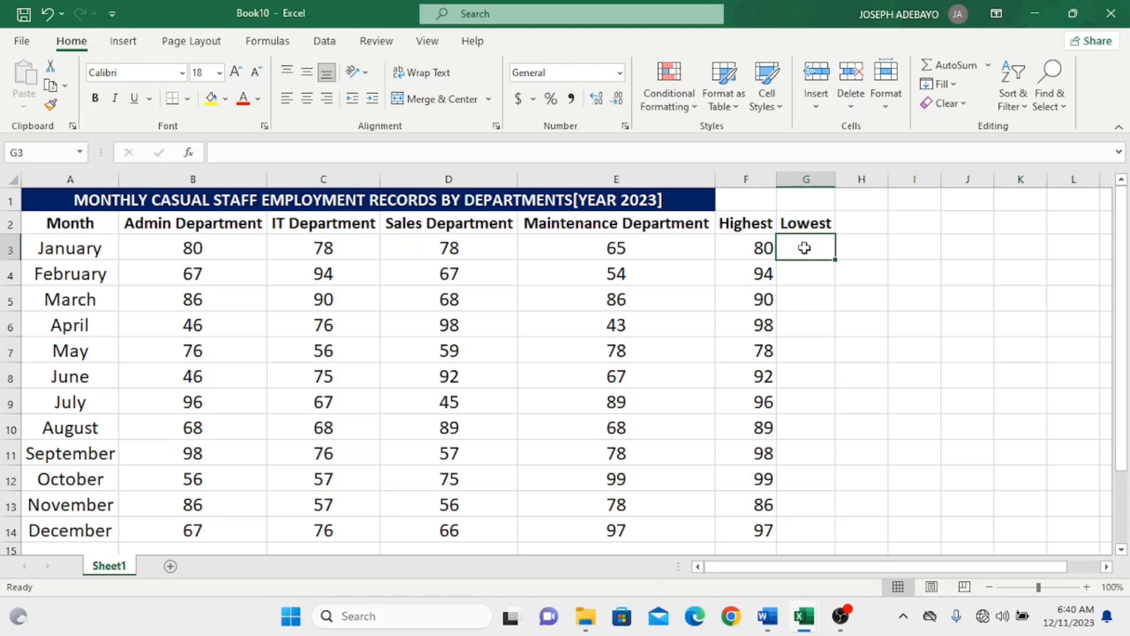
type("=min")
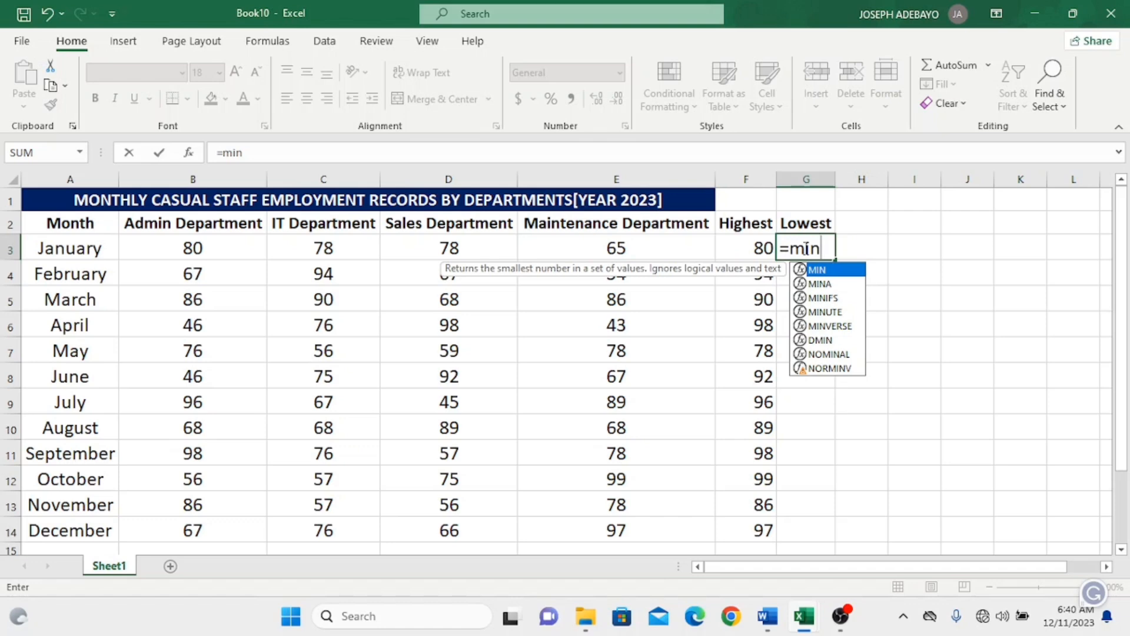
type("(")
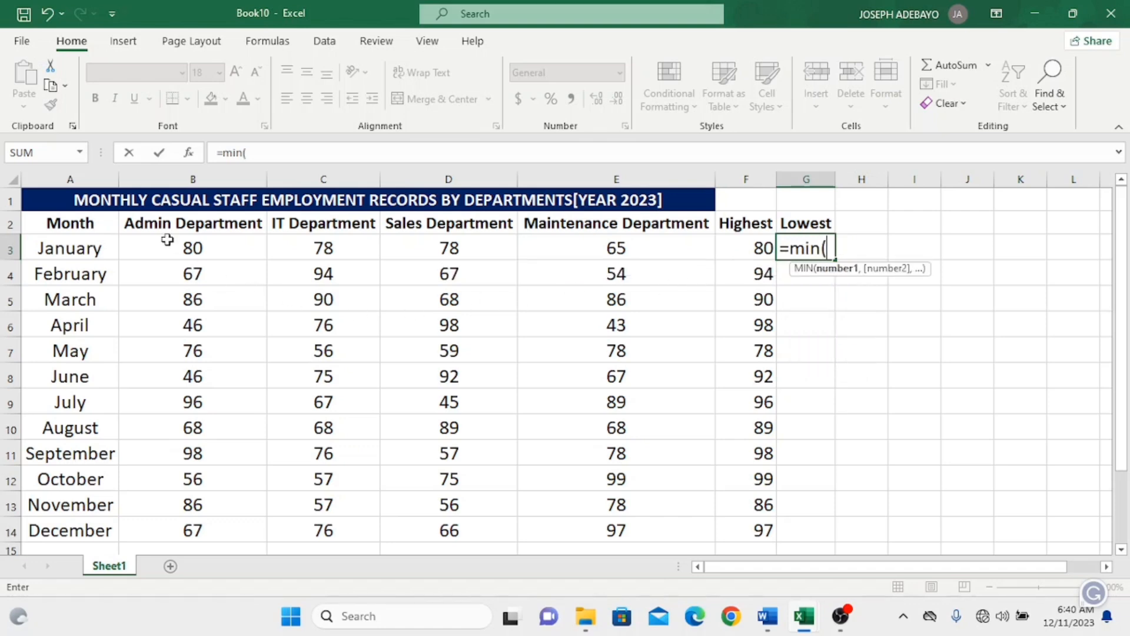
left_click_drag(170, 243, 612, 252)
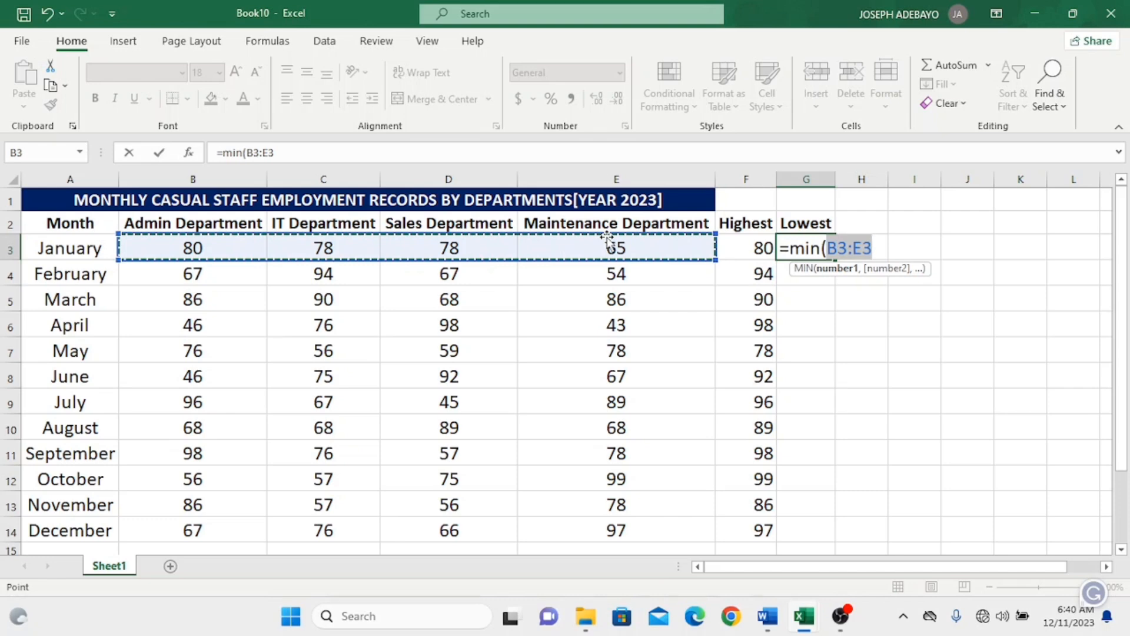
type(")")
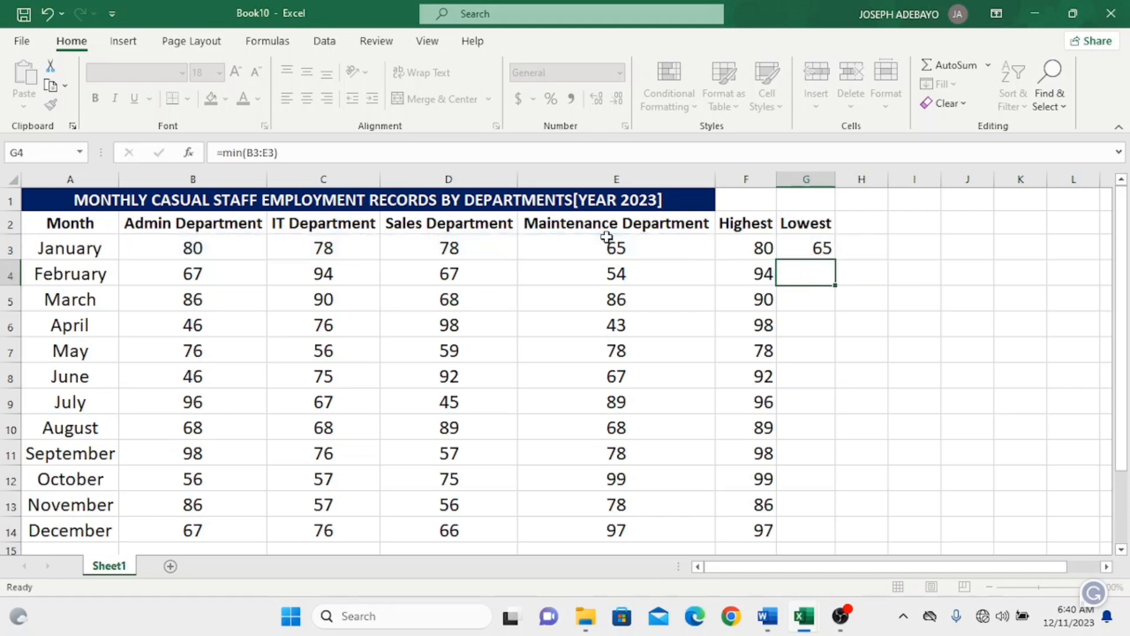
key("Return")
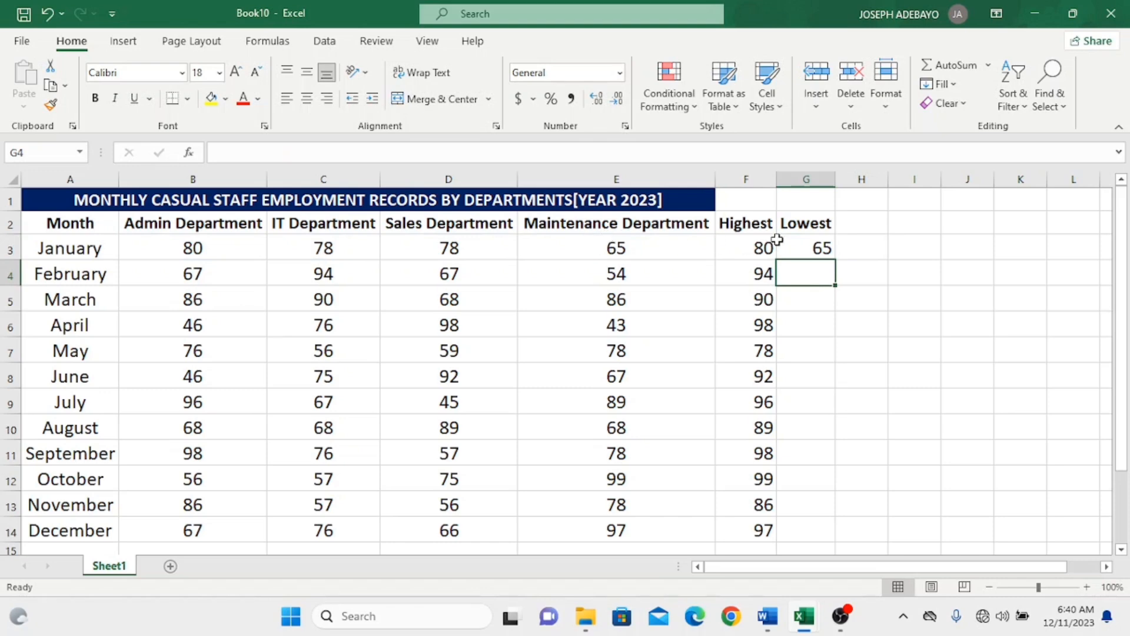
left_click(816, 246)
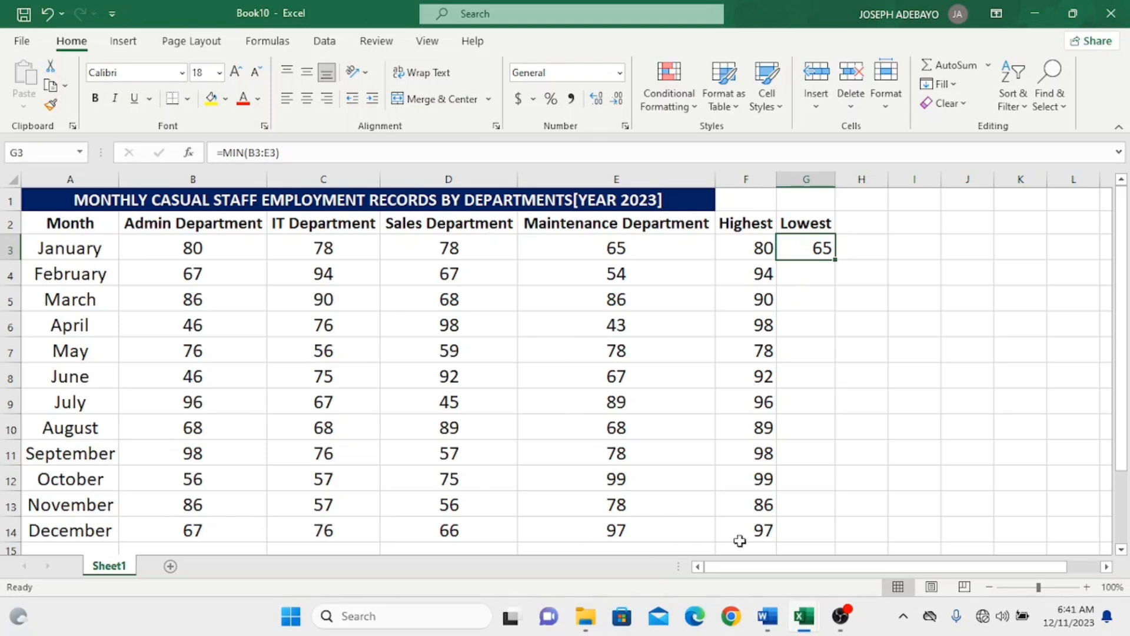
double_click(835, 259)
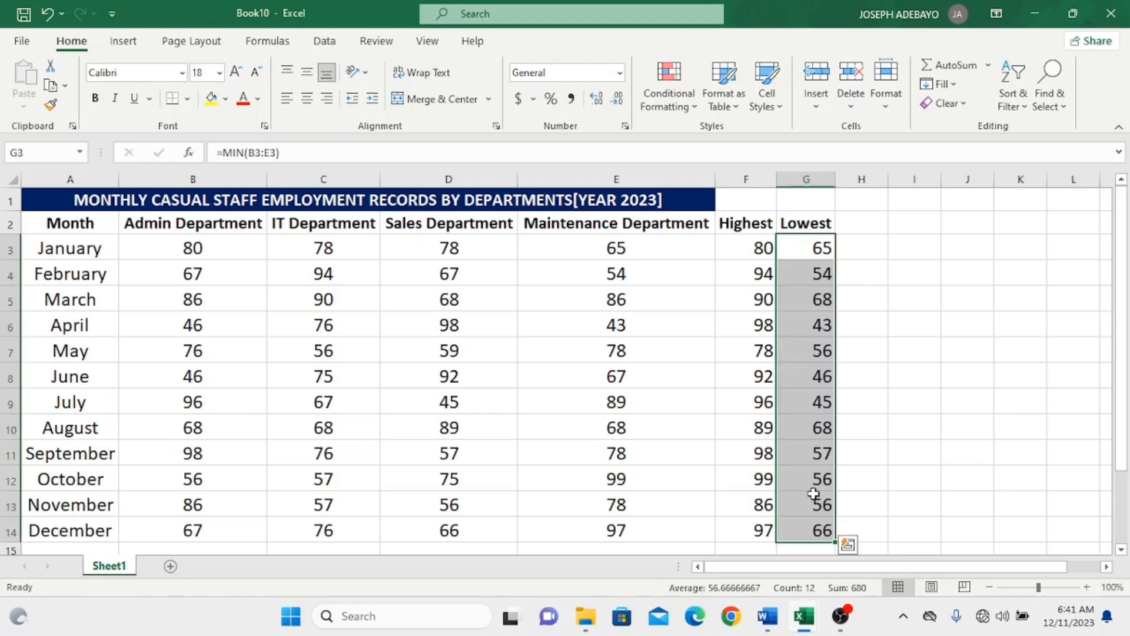